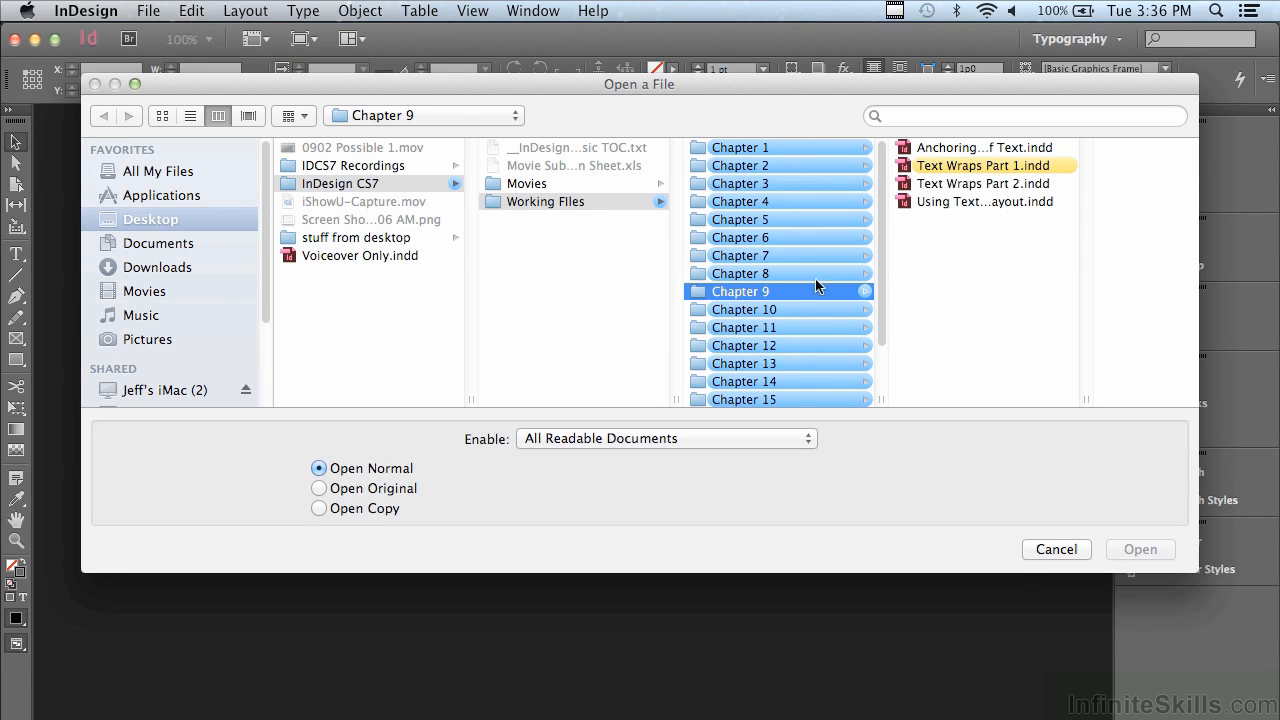
Open Text Wraps Part 1.indd from the Chapter 9 folder and show the Text Wrap settings.
{"action": "left_click", "coordinate": [970, 167]}
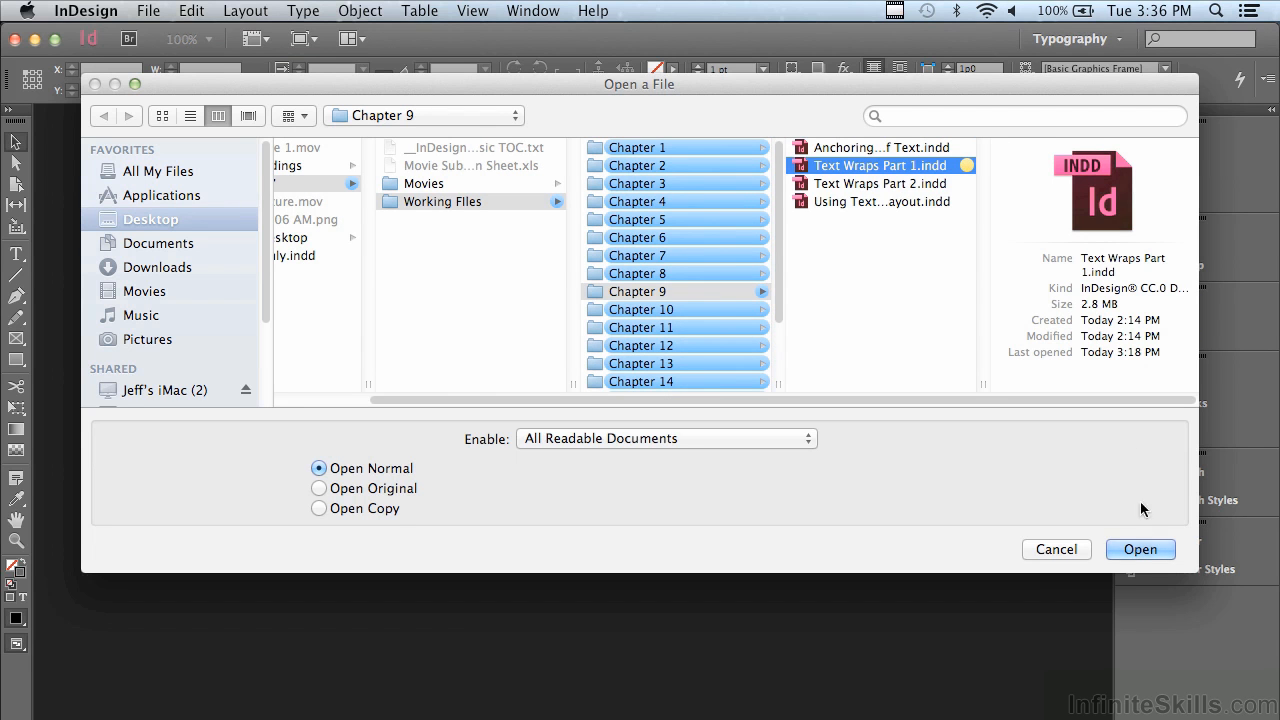
{"action": "left_click", "coordinate": [1136, 549]}
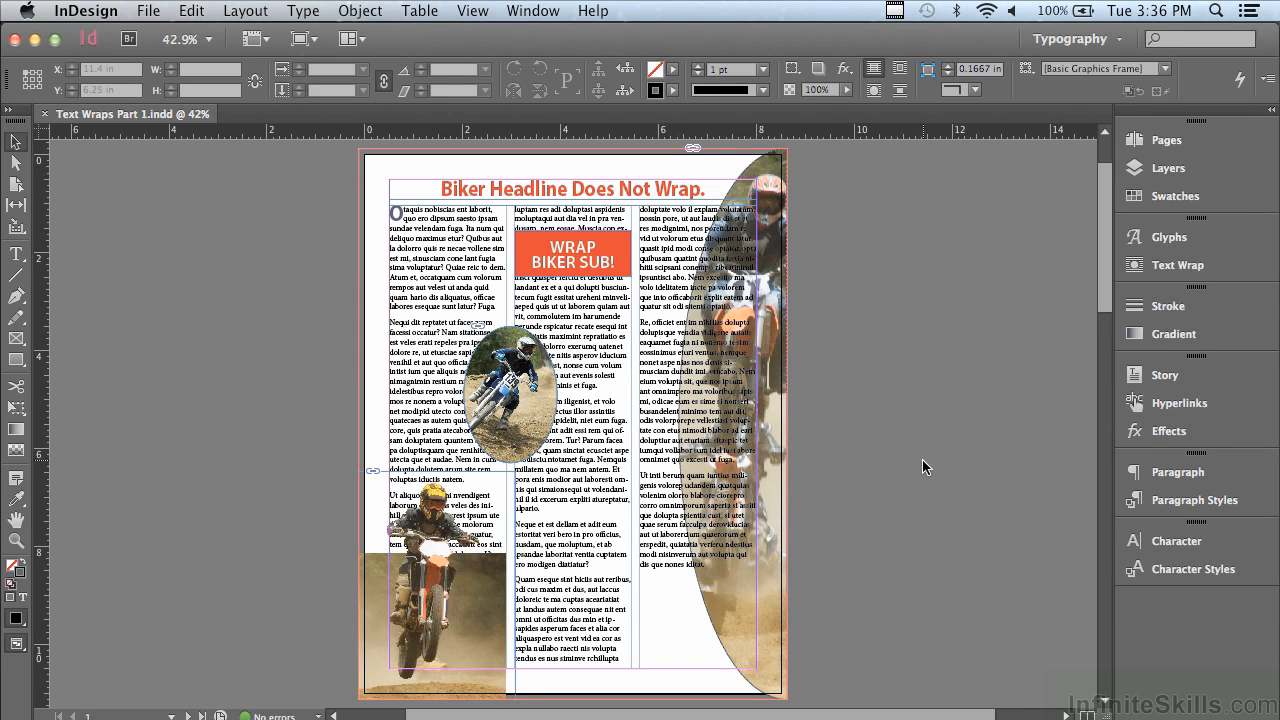
{"action": "left_click", "coordinate": [1179, 269]}
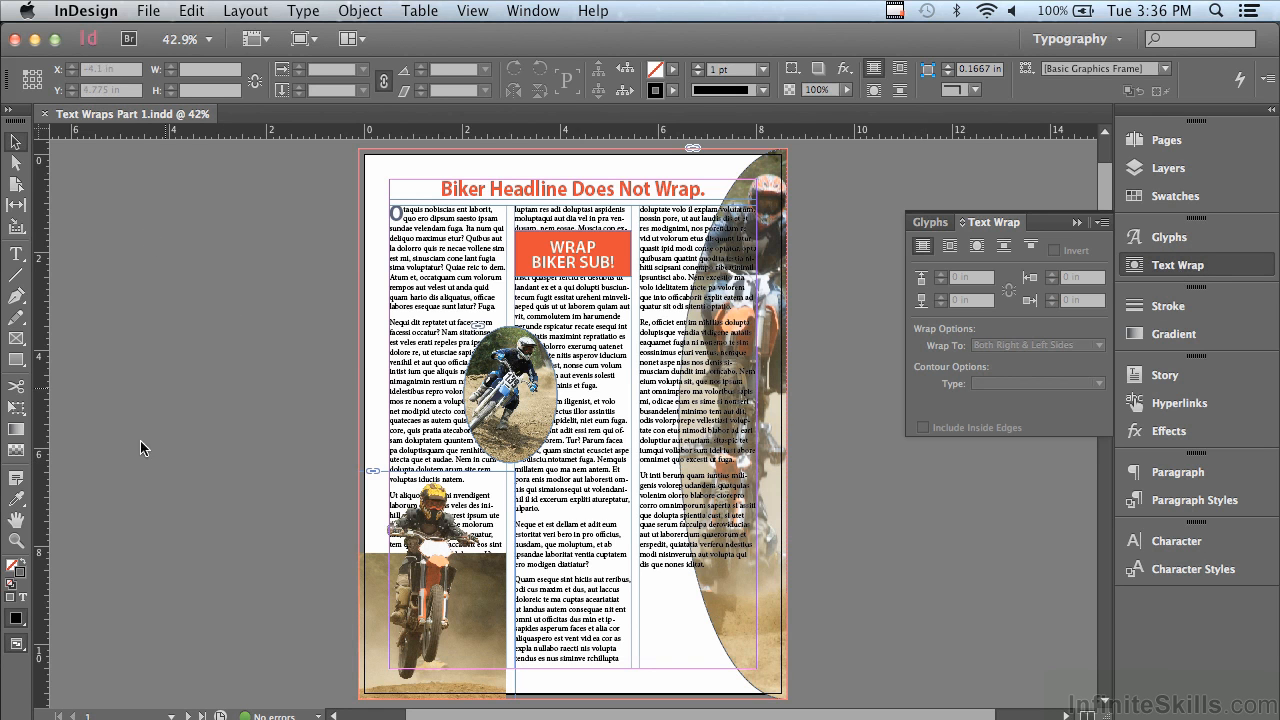
Apply a bounding-box text wrap to the orange WRAP BIKER SUB! box in the middle column.
{"action": "left_click", "coordinate": [19, 546]}
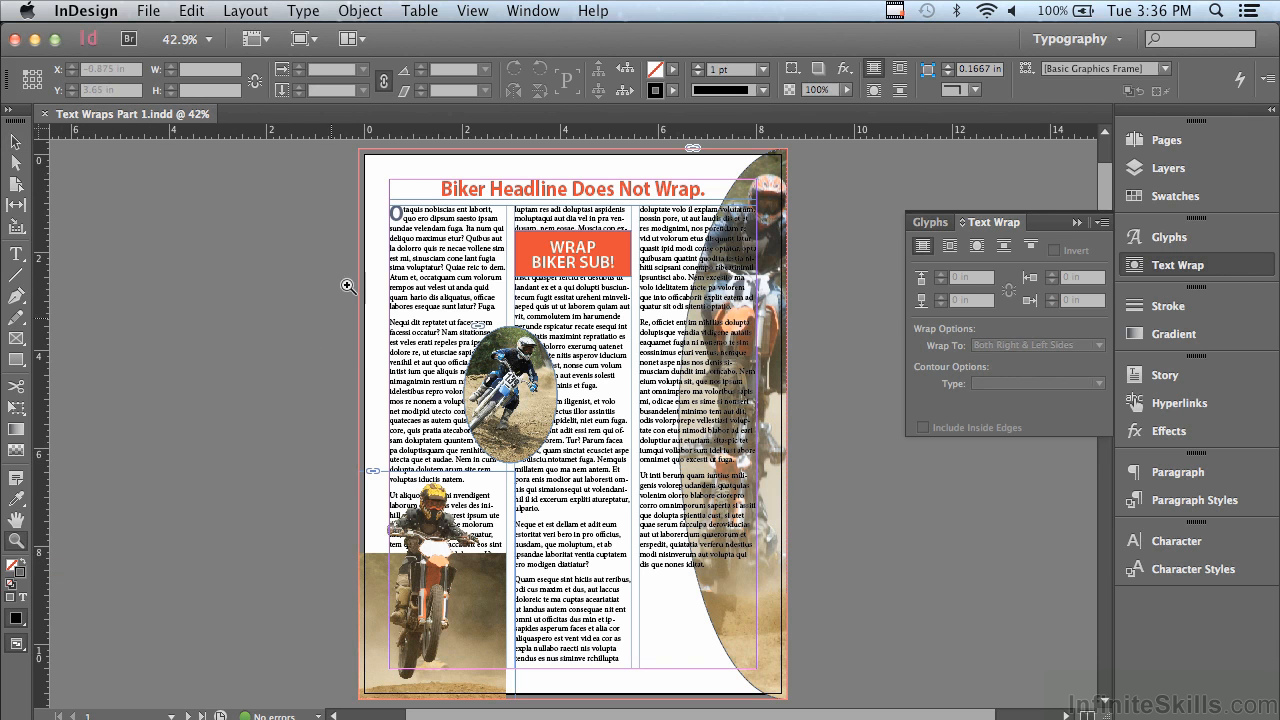
{"action": "left_click_drag", "start_coordinate": [355, 150], "coordinate": [906, 380]}
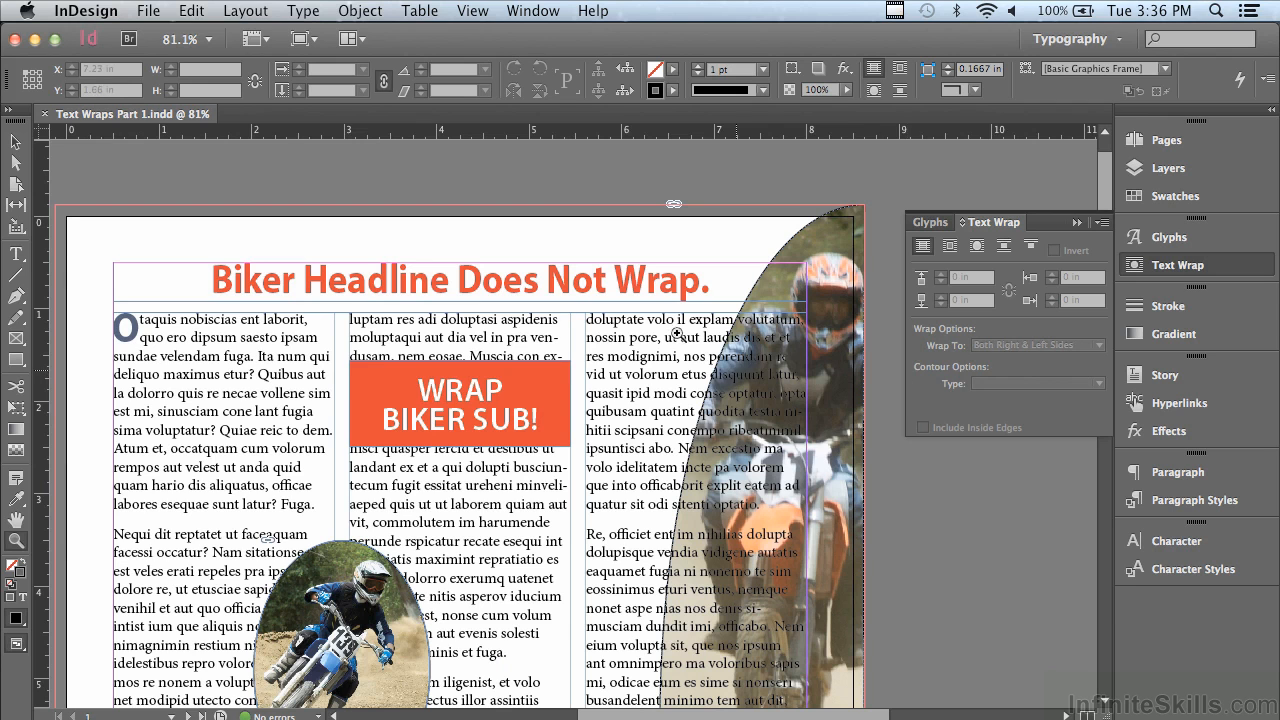
{"action": "left_click", "coordinate": [15, 144]}
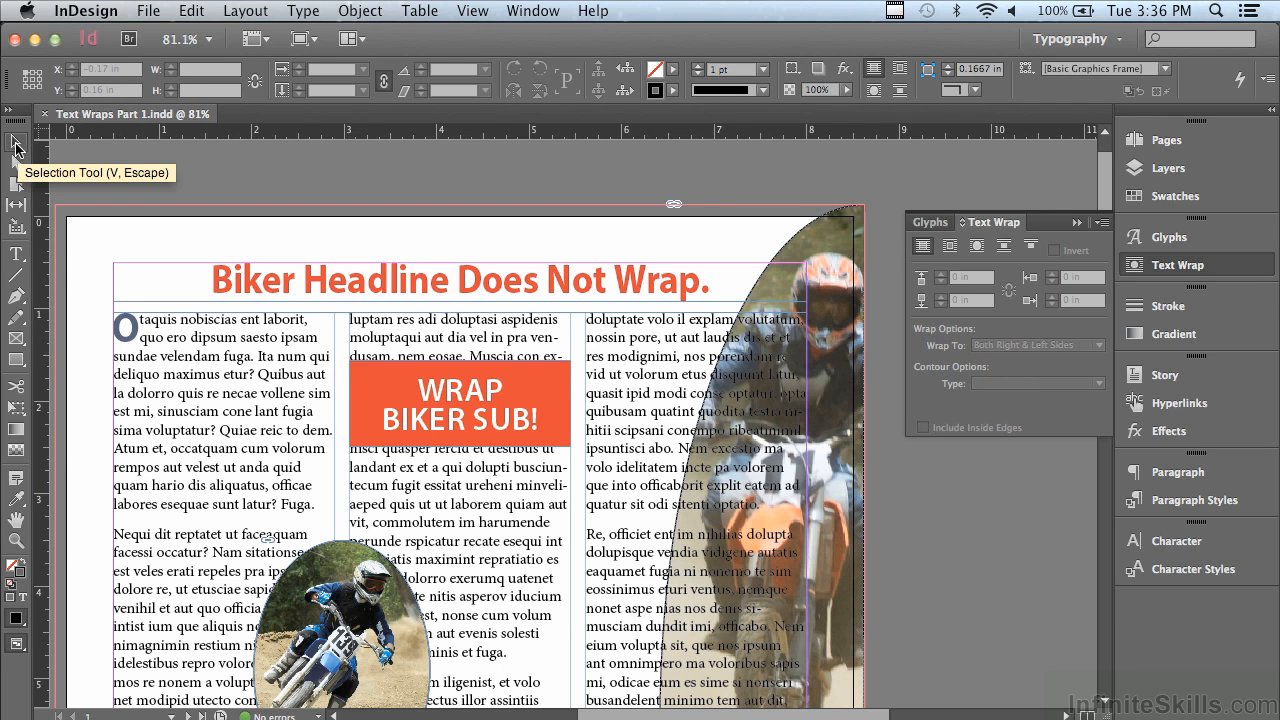
{"action": "left_click", "coordinate": [385, 386]}
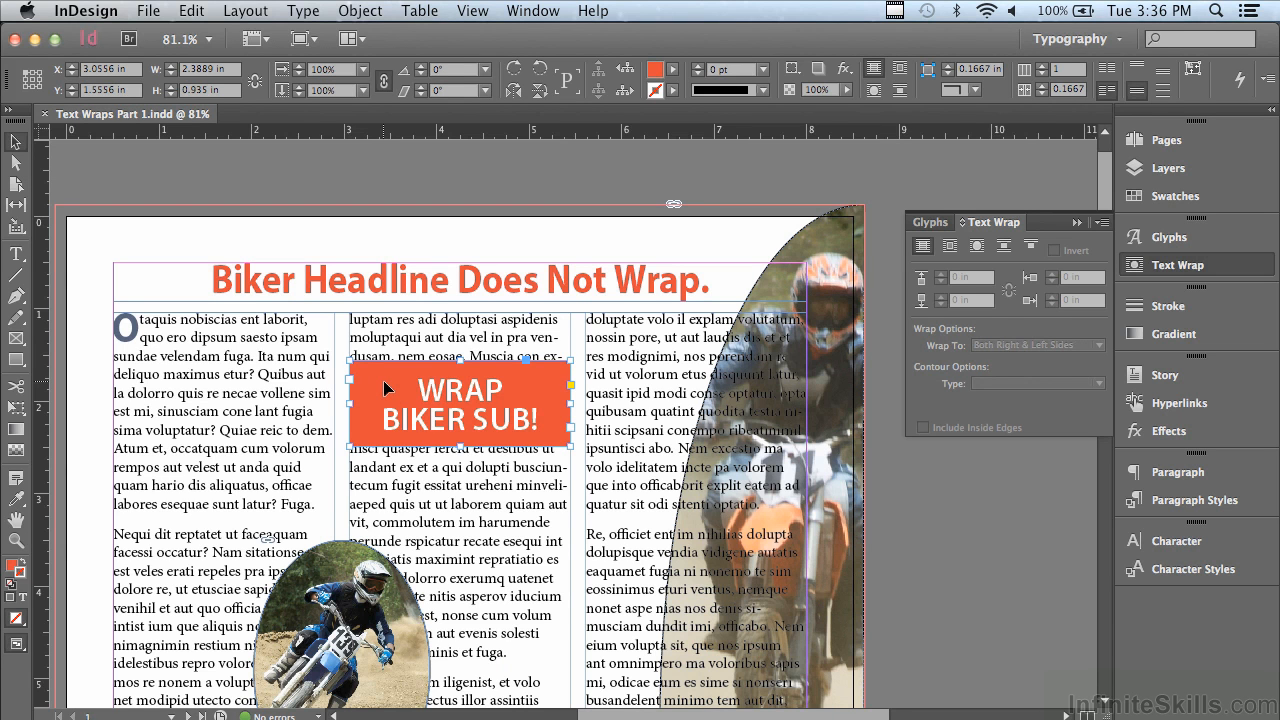
{"action": "left_click", "coordinate": [950, 253]}
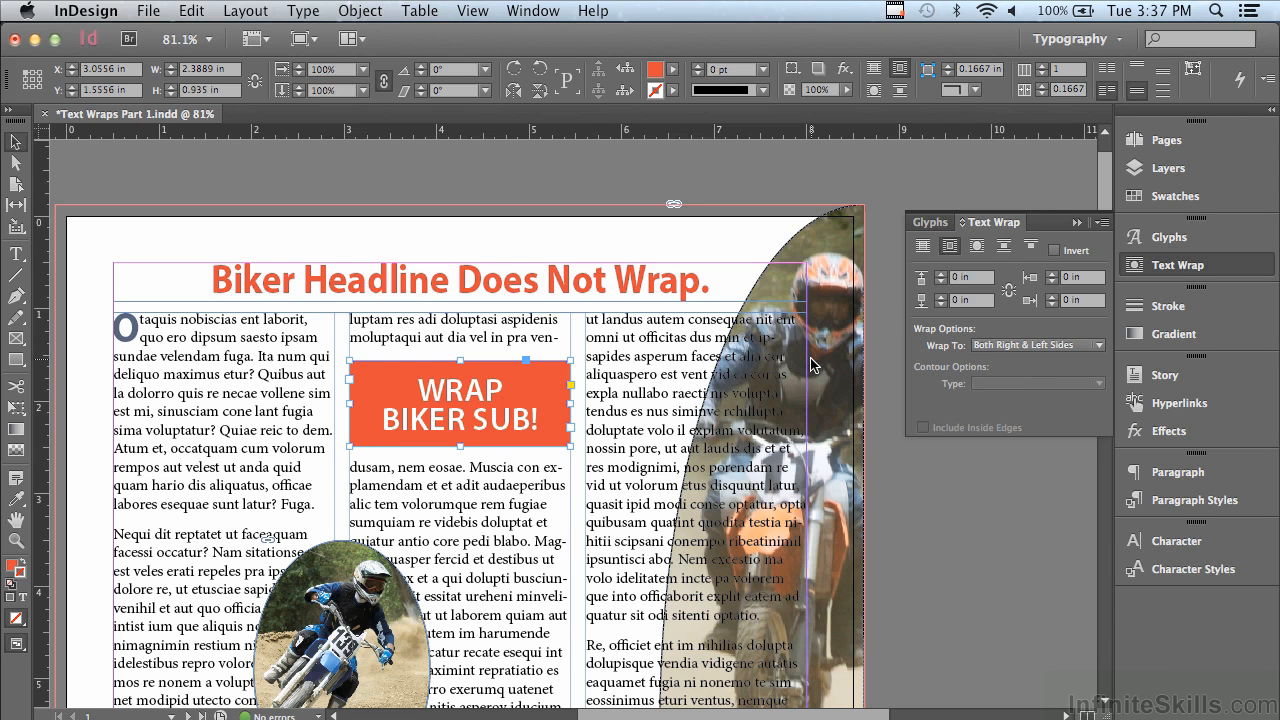
Set the orange box's wrap offsets to 0.0625 in top and bottom and 0.125 in left and right.
{"action": "left_click", "coordinate": [941, 276]}
{"action": "left_click", "coordinate": [941, 296]}
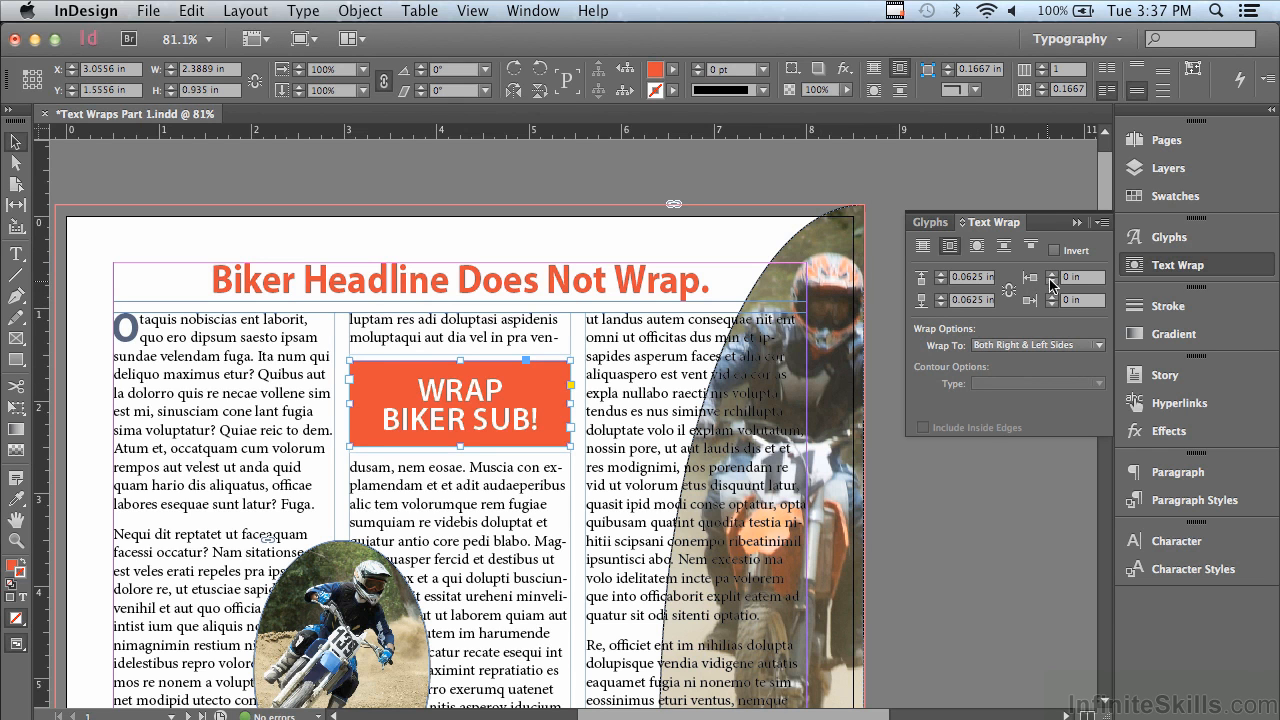
{"action": "left_click", "coordinate": [1052, 275]}
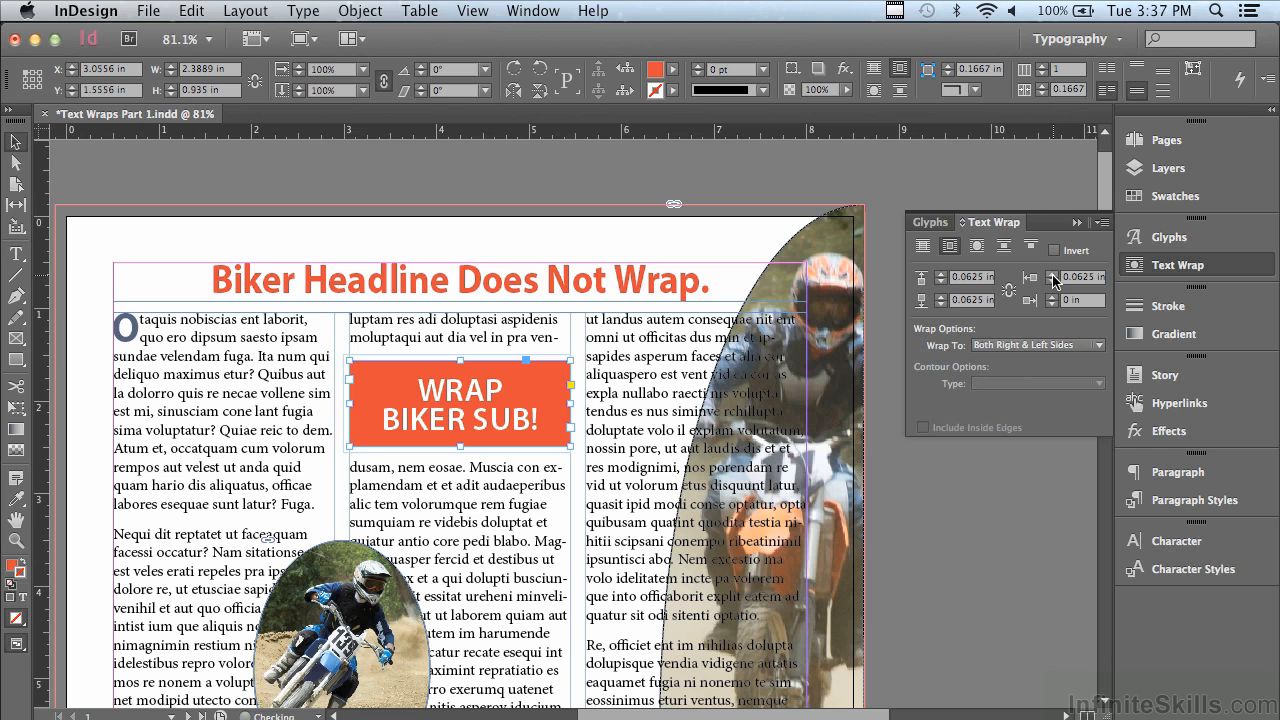
{"action": "left_click", "coordinate": [1052, 275]}
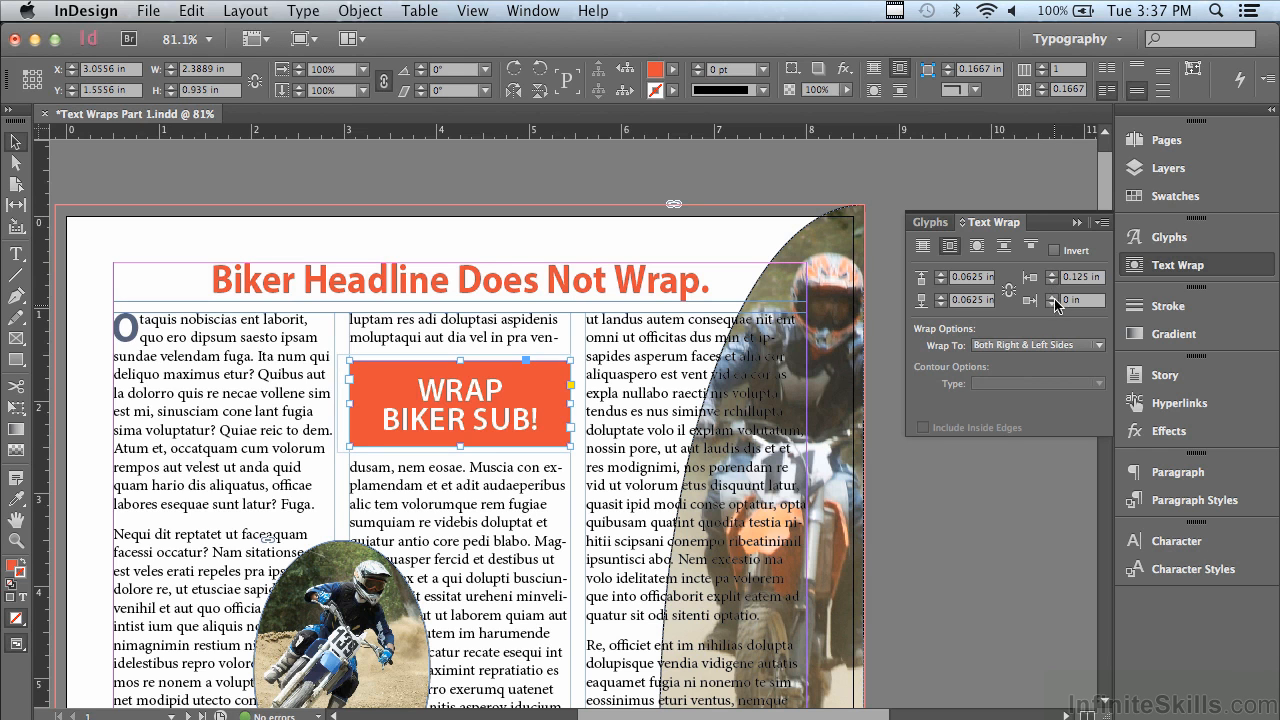
{"action": "left_click", "coordinate": [1052, 296]}
{"action": "left_click", "coordinate": [1052, 296]}
Move the orange box to straddle the first two columns at about X 1.86 in, Y 1.5 in, and try wrapping around its object shape.
{"action": "left_click_drag", "start_coordinate": [388, 391], "coordinate": [278, 385]}
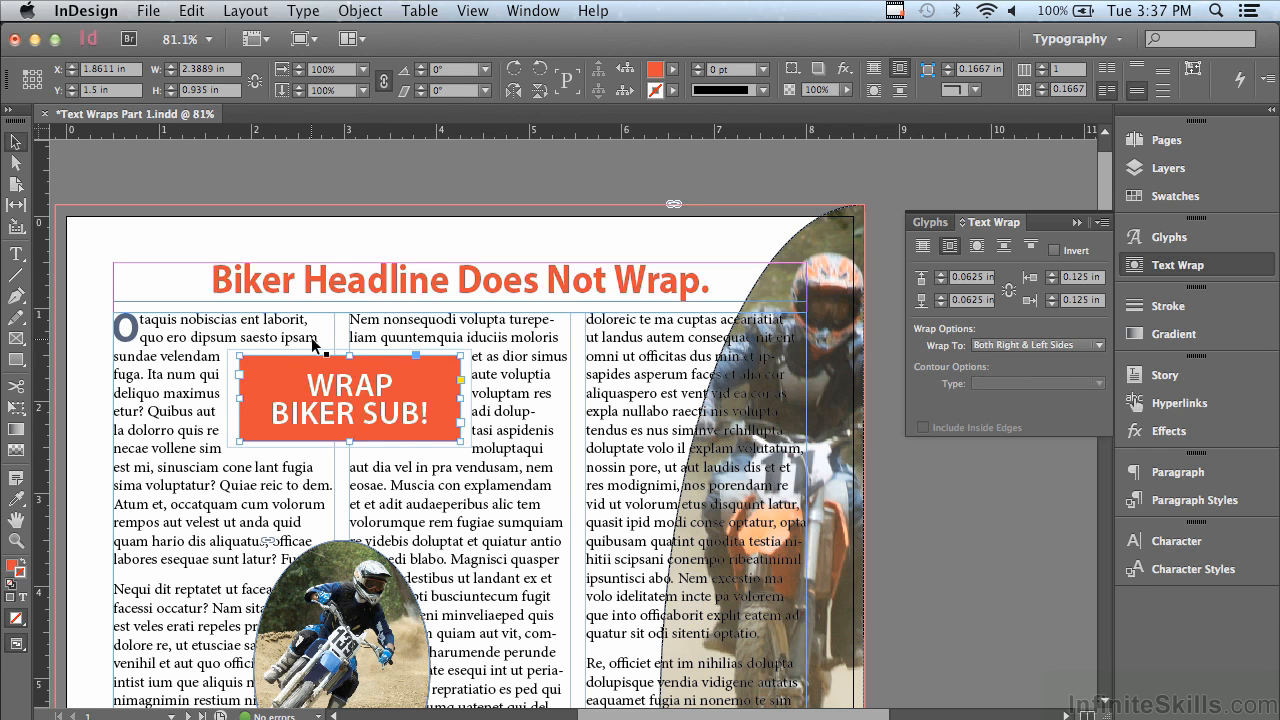
{"action": "left_click", "coordinate": [1008, 294]}
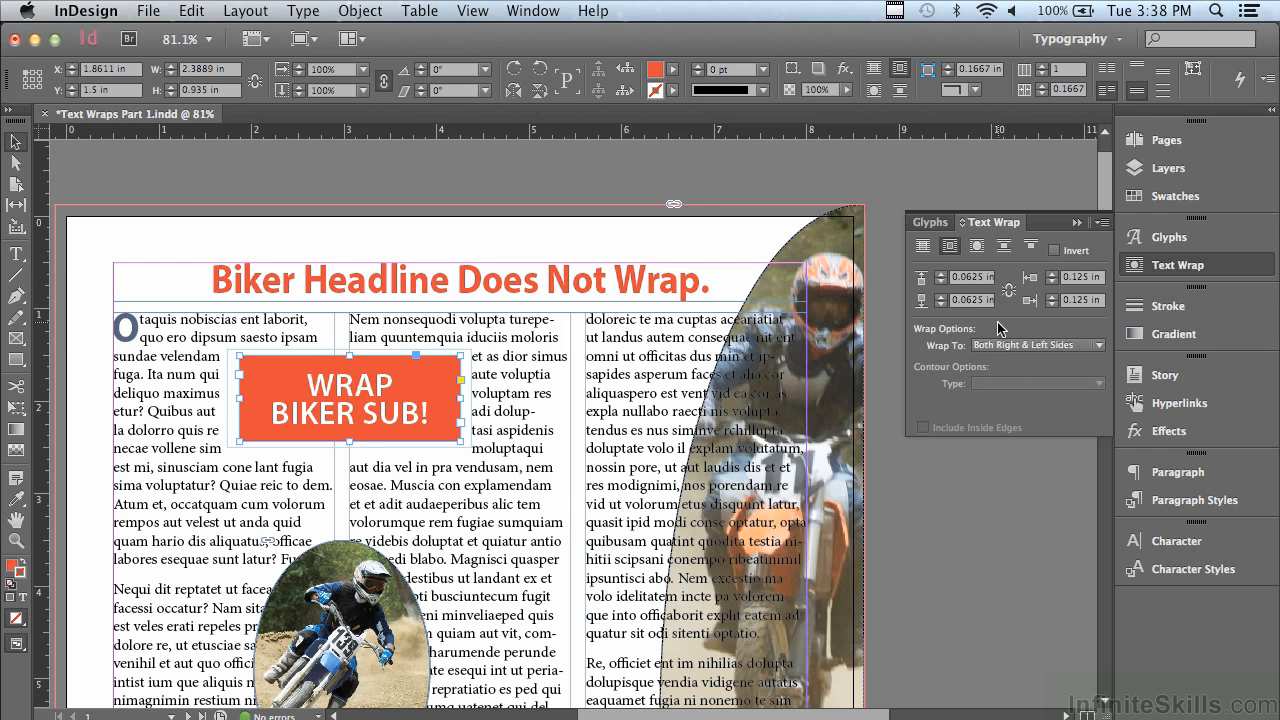
{"action": "left_click", "coordinate": [976, 248]}
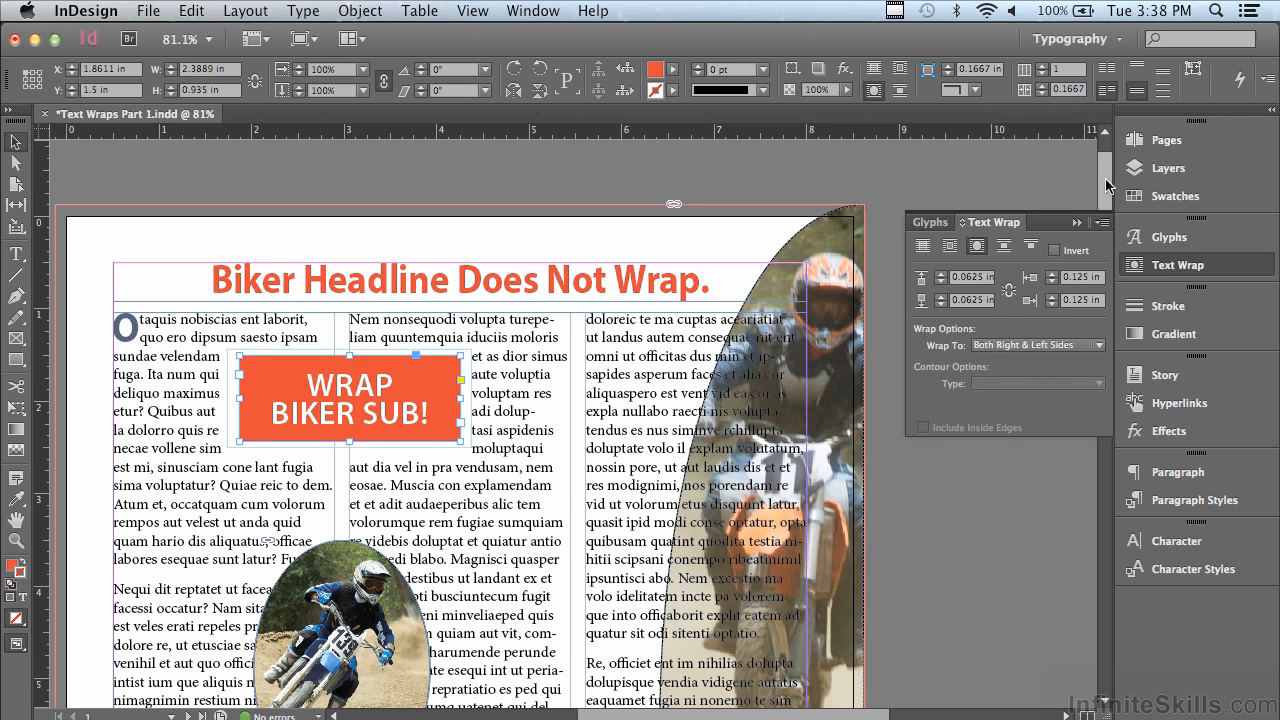
Try a bounding-box wrap on the oval biker photo, and switch it to an object-shape wrap with a 0.125 in offset.
{"action": "left_click_drag", "start_coordinate": [1109, 187], "coordinate": [1103, 221]}
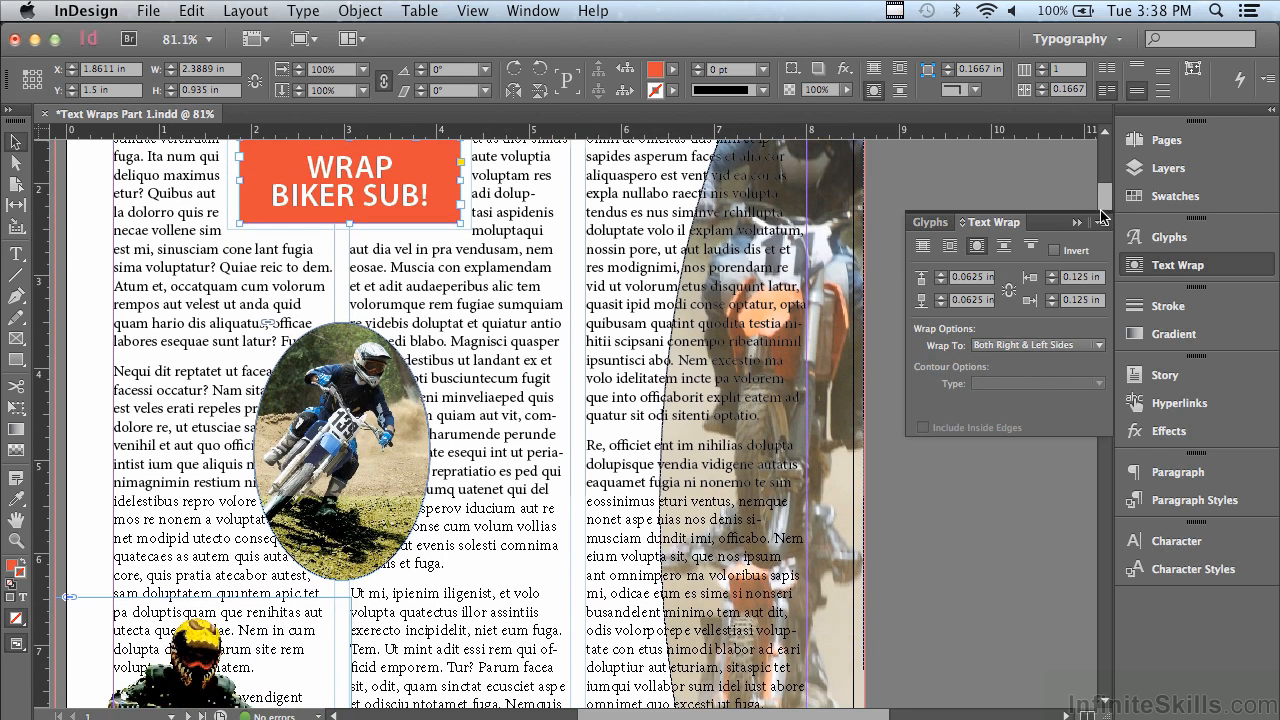
{"action": "left_click", "coordinate": [305, 403]}
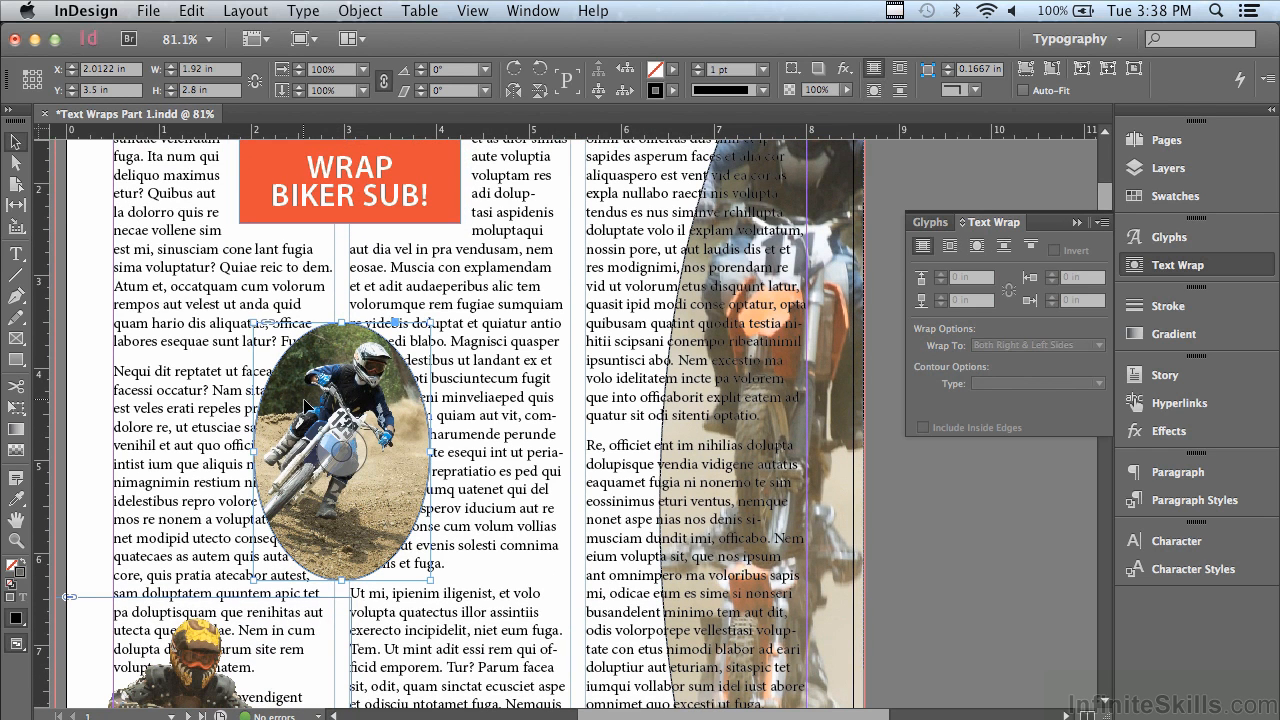
{"action": "left_click", "coordinate": [951, 247]}
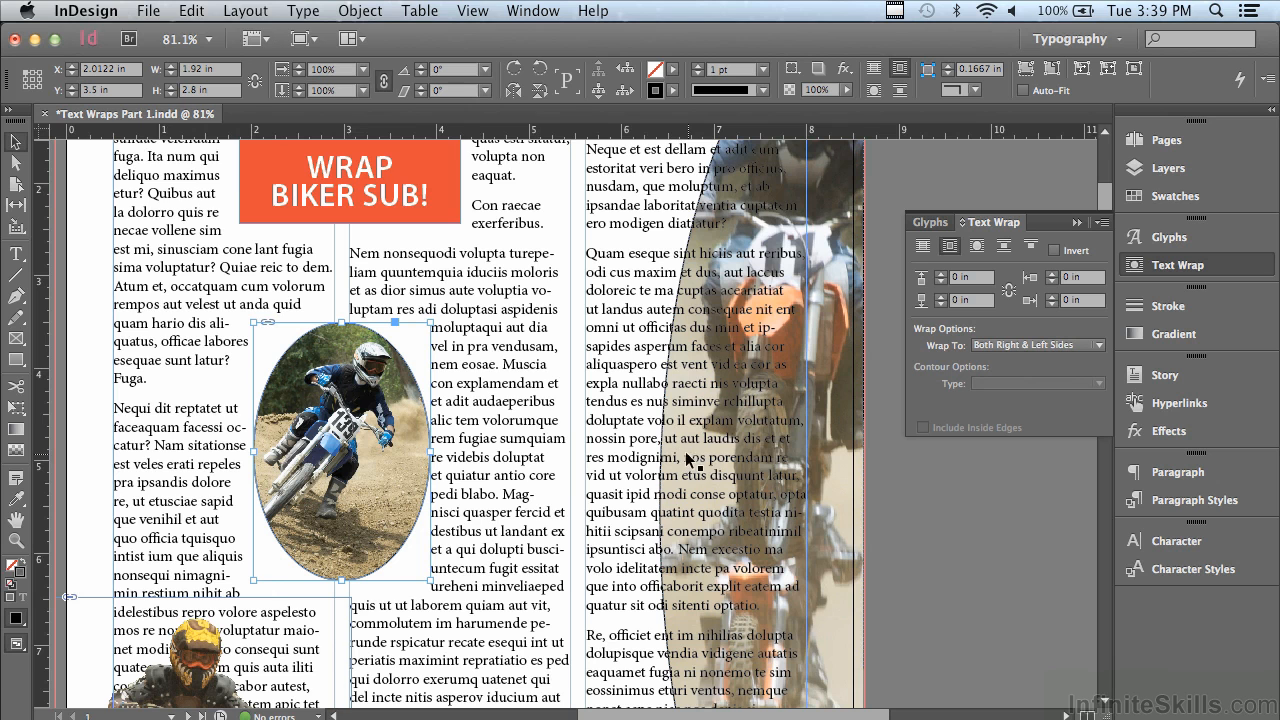
{"action": "left_click", "coordinate": [979, 247]}
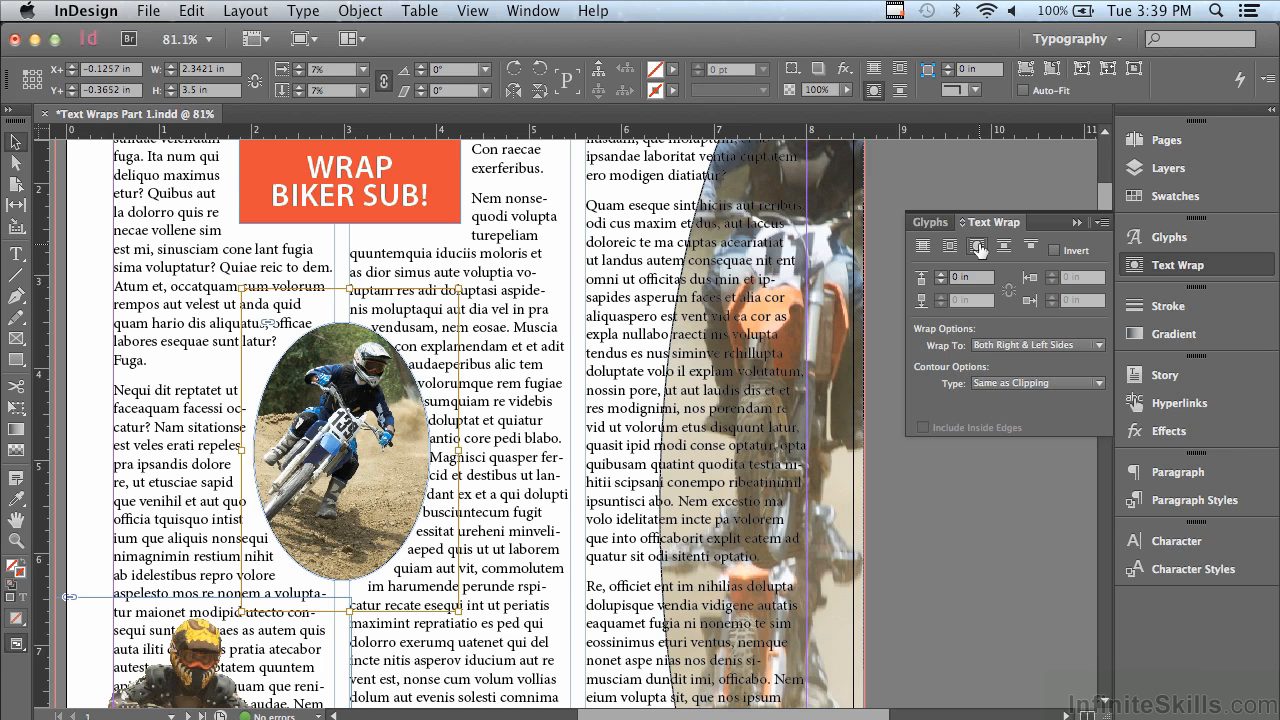
{"action": "left_click", "coordinate": [941, 273]}
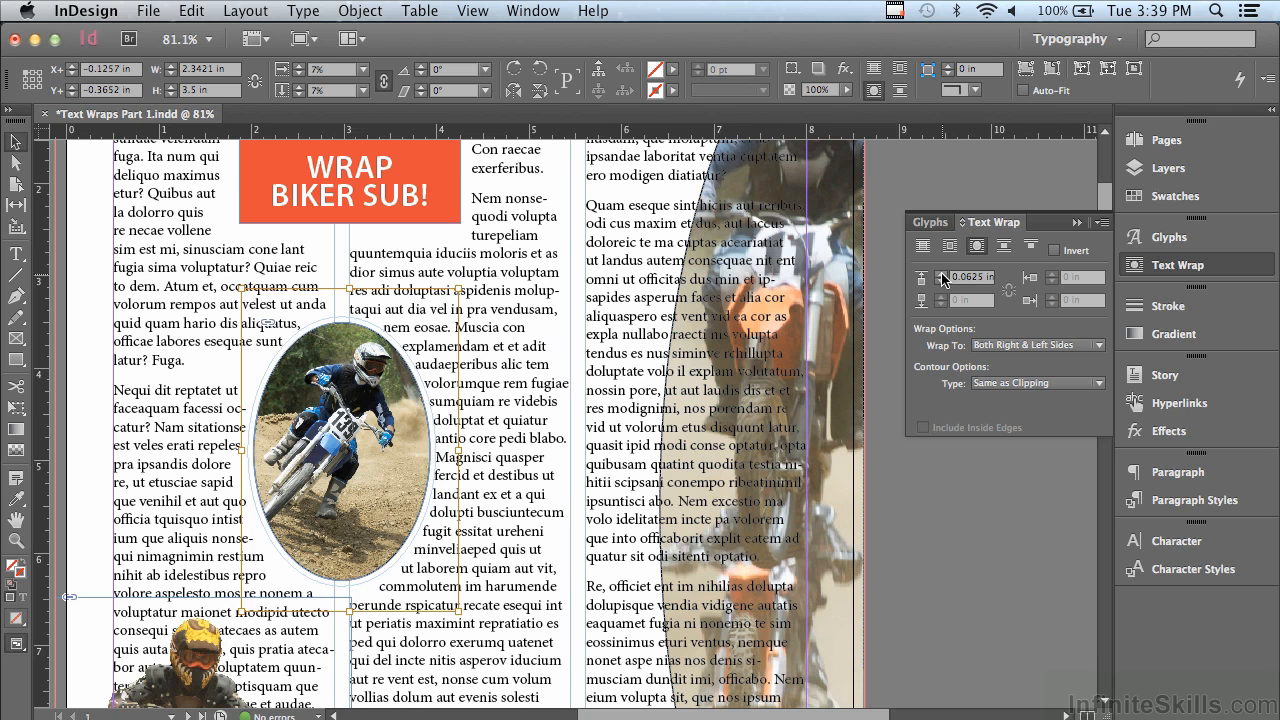
{"action": "left_click", "coordinate": [941, 273]}
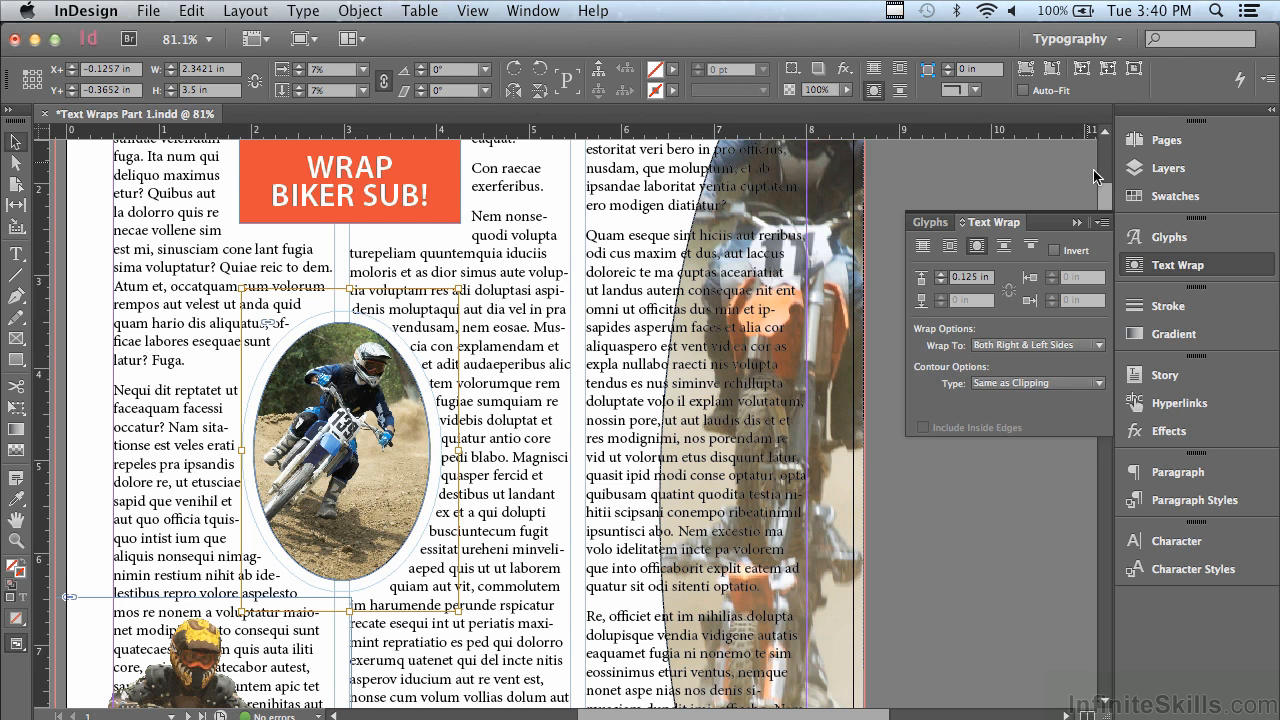
Set the orange box's wrap to Jump Object and move the box back into the middle column at about X 3.06 in, Y 1.54 in.
{"action": "scroll", "coordinate": [1110, 202], "scroll_direction": "up", "scroll_amount": 3}
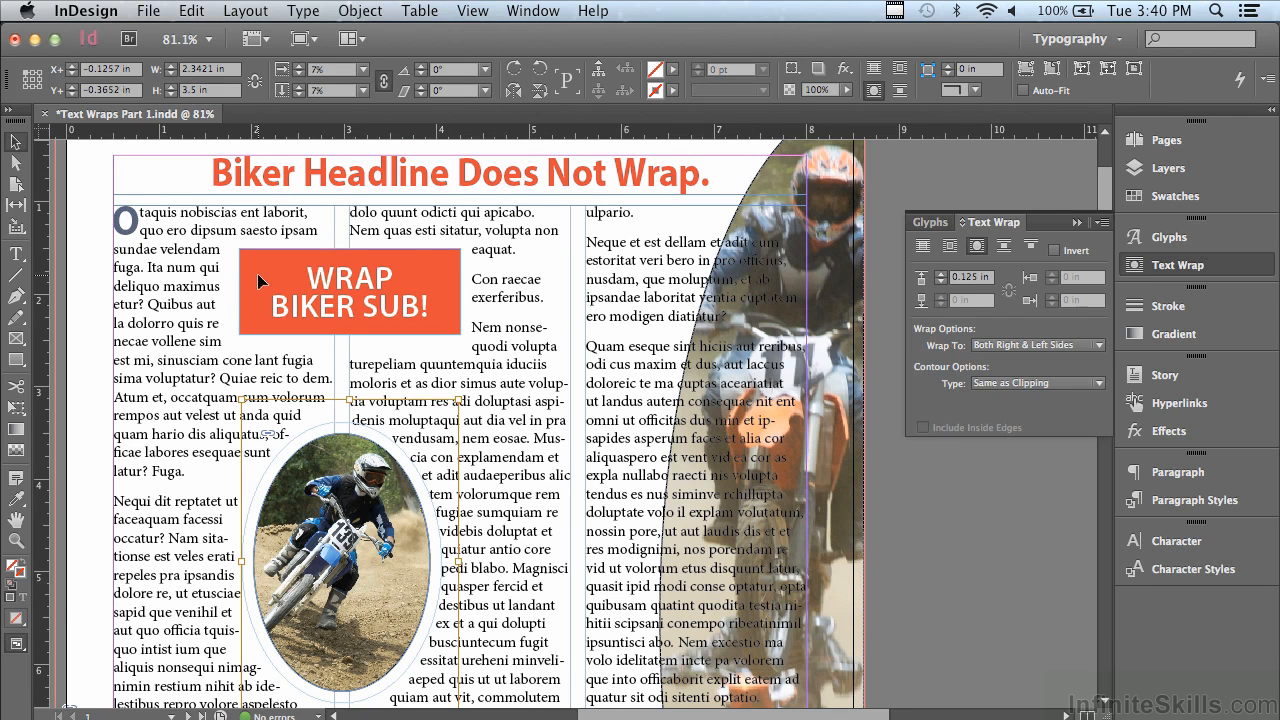
{"action": "left_click", "coordinate": [258, 282]}
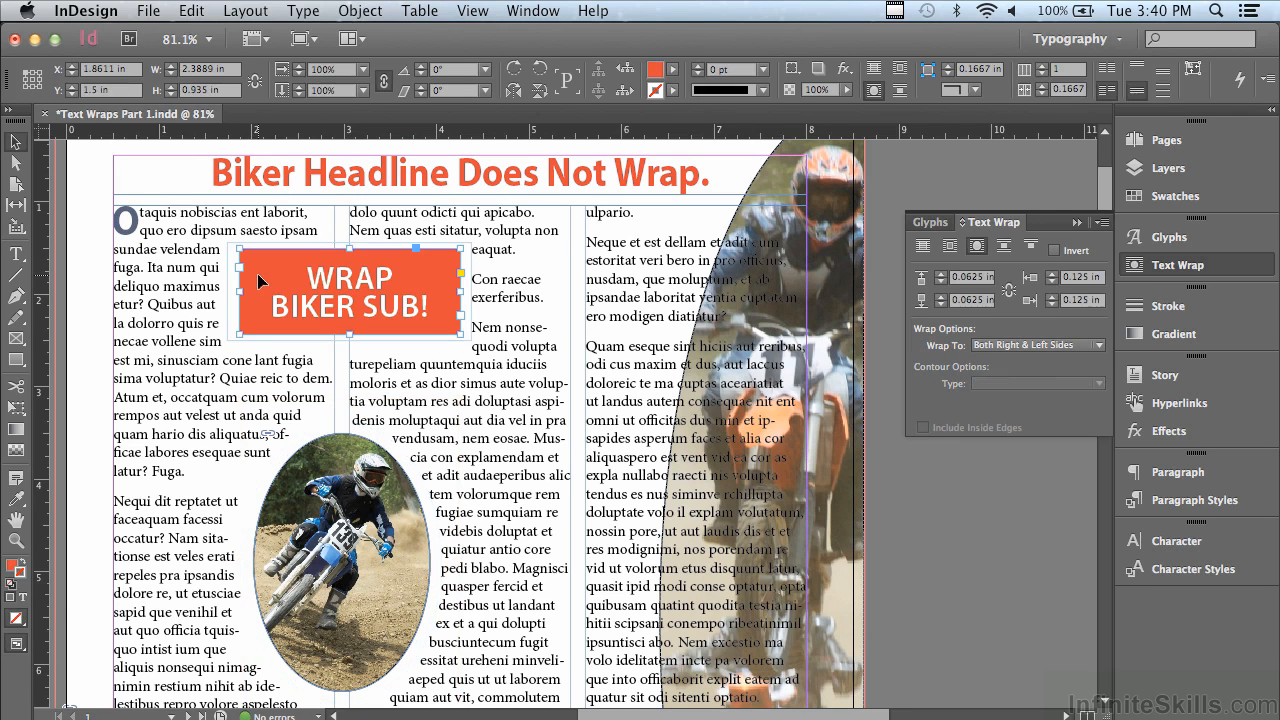
{"action": "left_click", "coordinate": [1005, 248]}
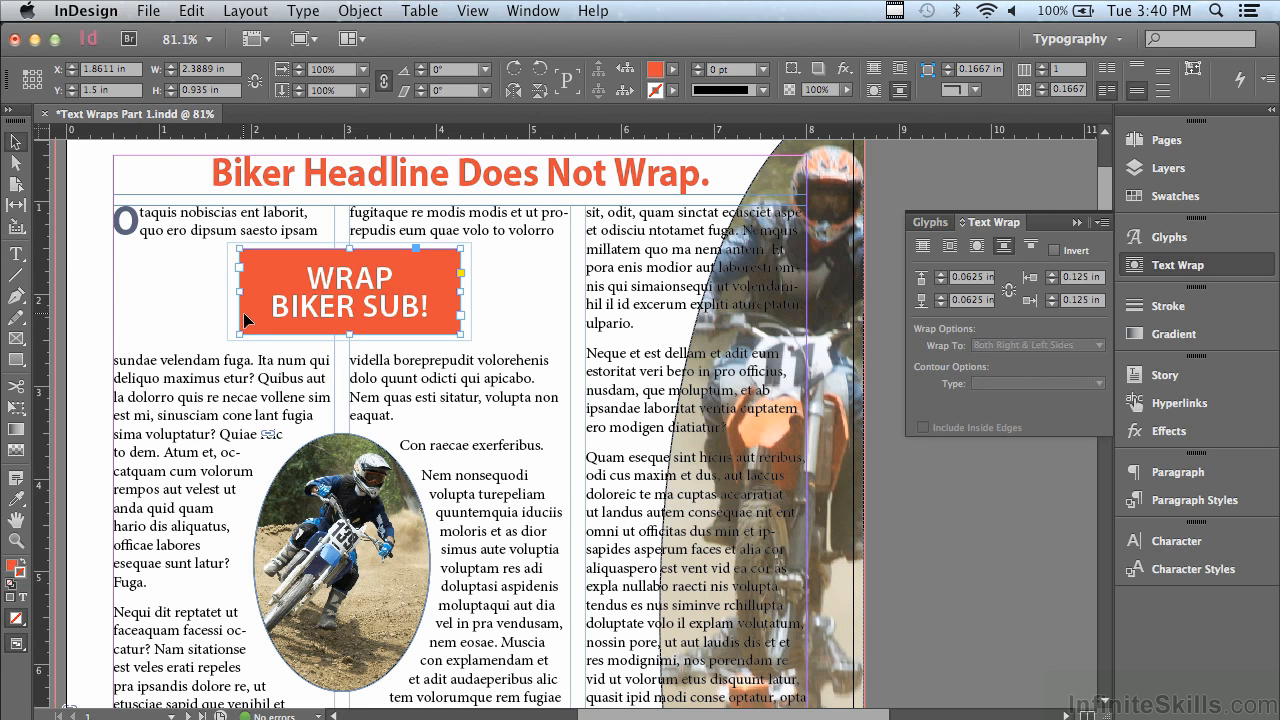
{"action": "left_click_drag", "start_coordinate": [270, 283], "coordinate": [373, 286]}
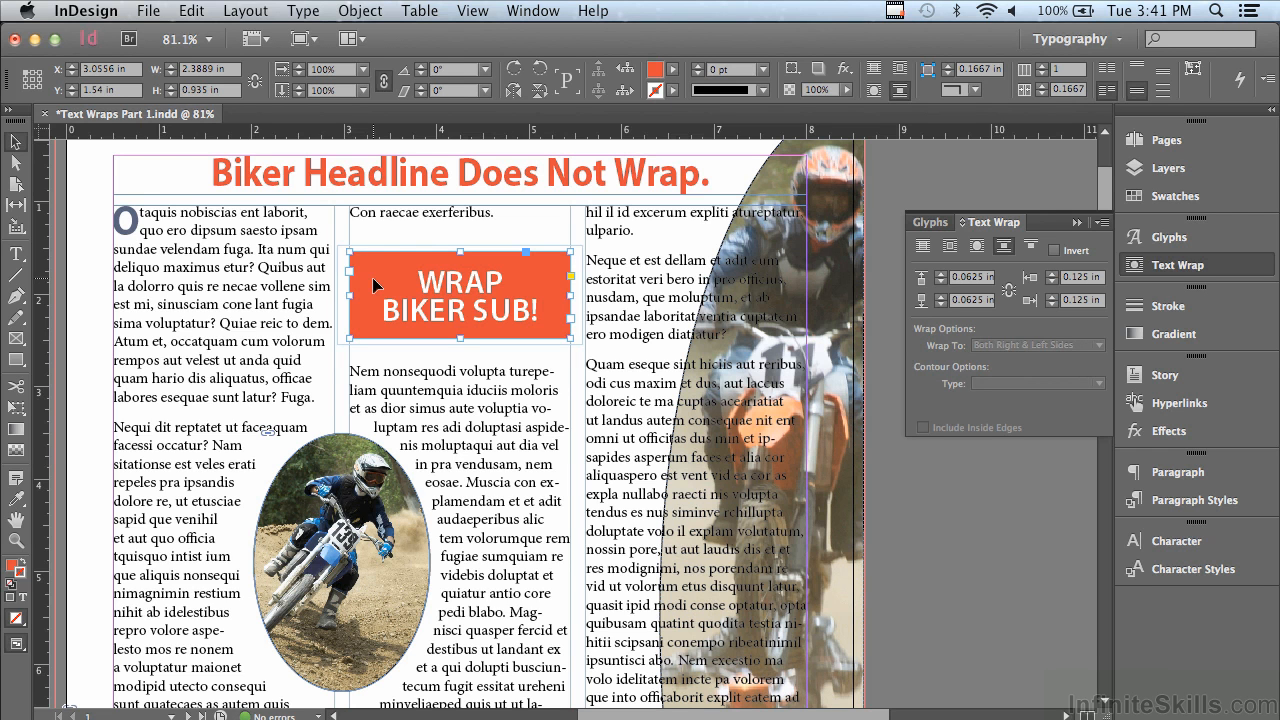
Try Jump to Next Column while moving the orange box down to about Y 2.48 in, and reapply the Jump Object wrap.
{"action": "left_click", "coordinate": [1032, 248]}
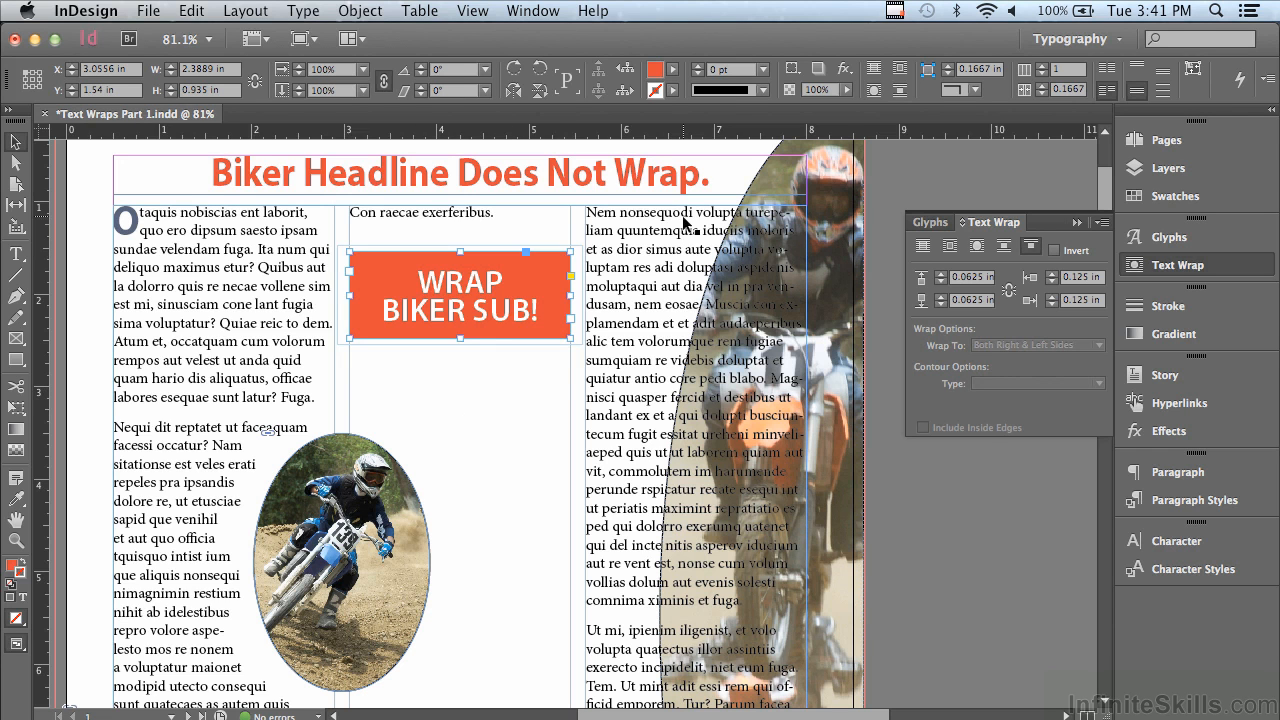
{"action": "left_click_drag", "start_coordinate": [370, 268], "coordinate": [372, 354]}
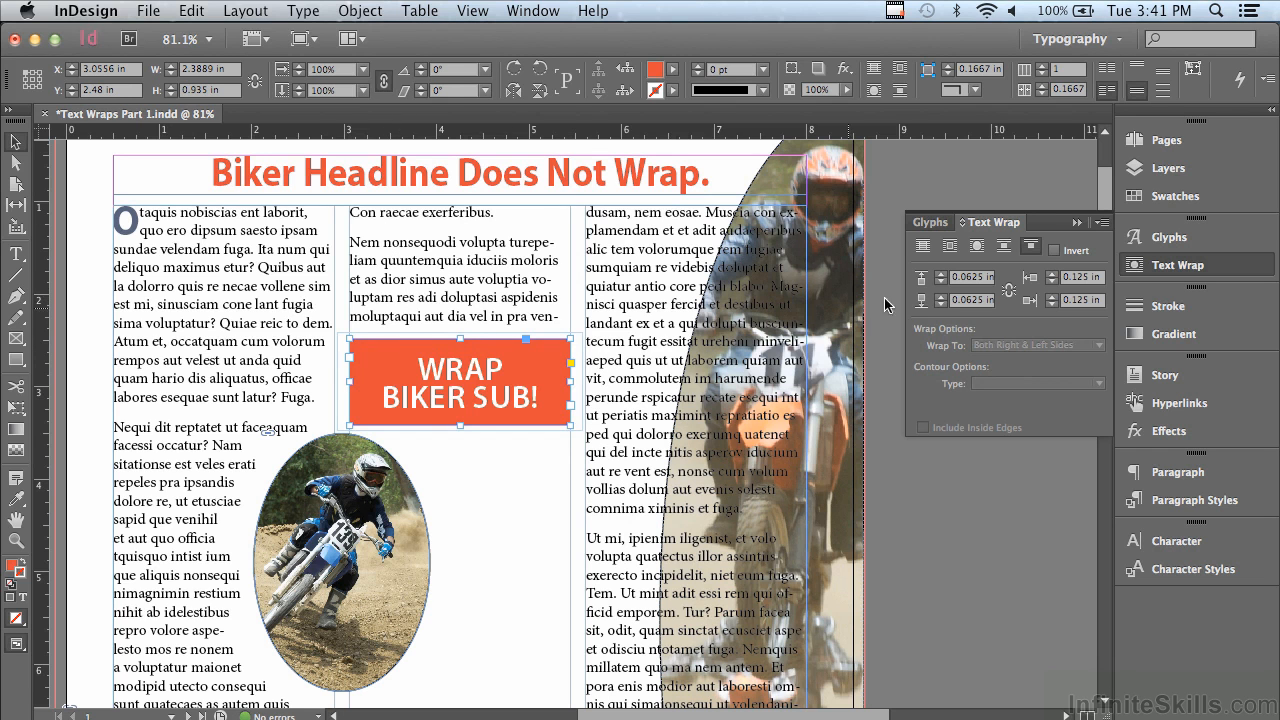
{"action": "left_click", "coordinate": [1002, 247]}
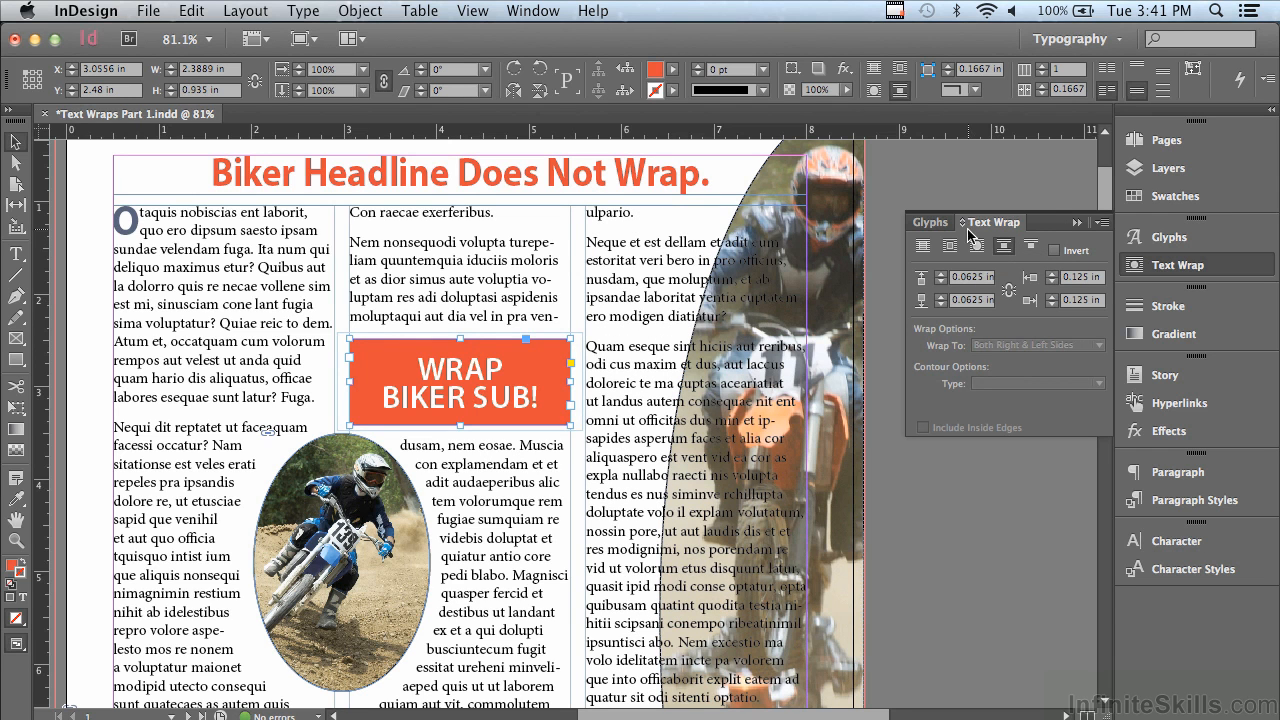
Deselect everything on the page and open A-Master for editing.
{"action": "scroll", "coordinate": [1102, 182], "scroll_direction": "up", "scroll_amount": 4}
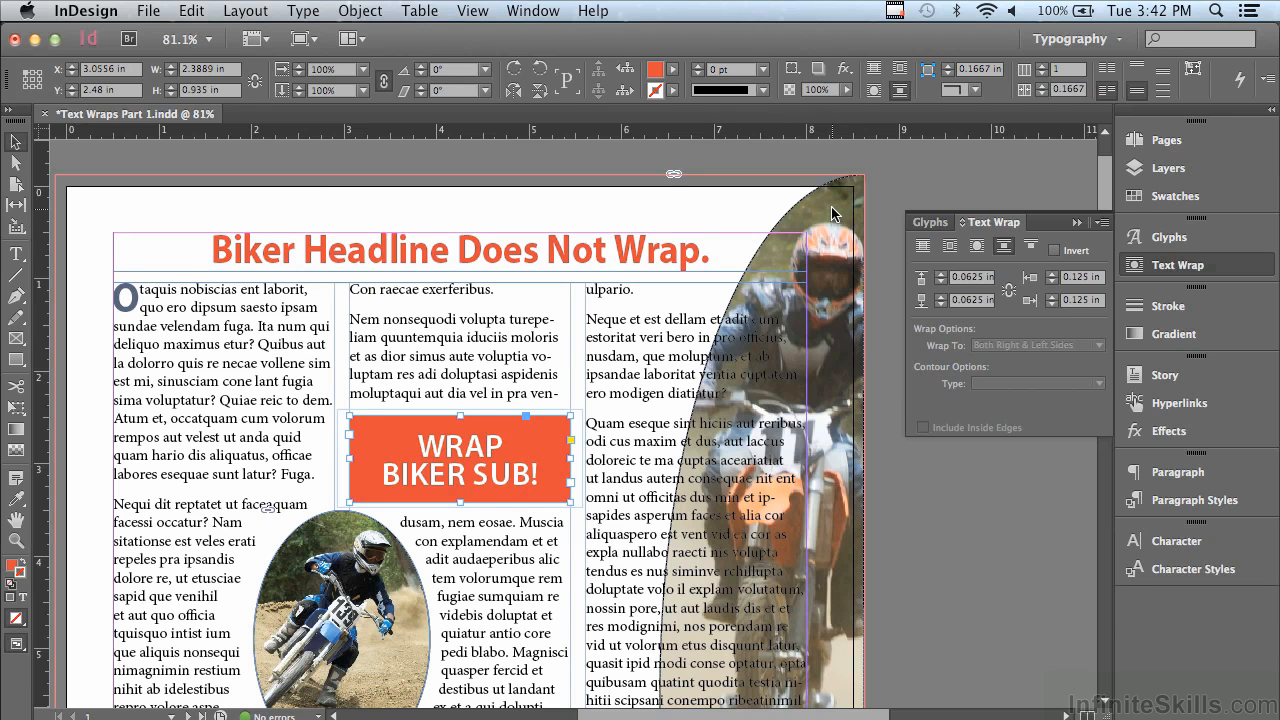
{"action": "key", "text": "super+shift+a"}
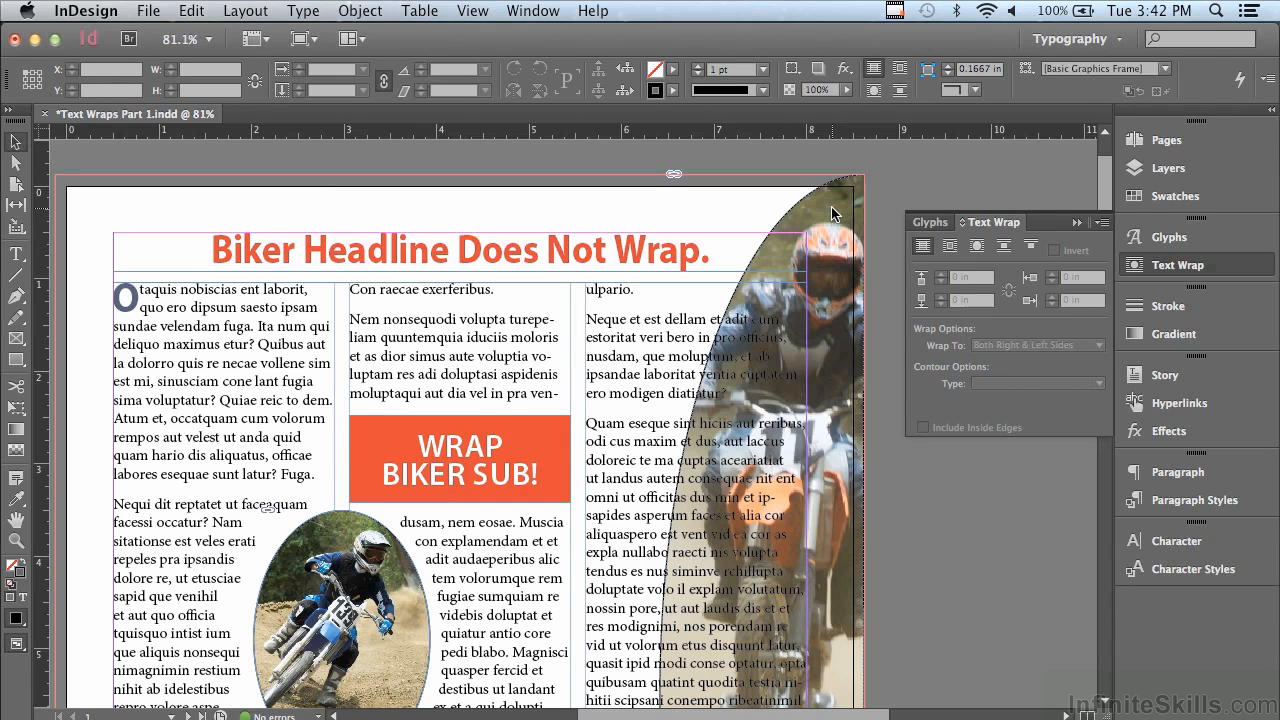
{"action": "left_click", "coordinate": [1170, 142]}
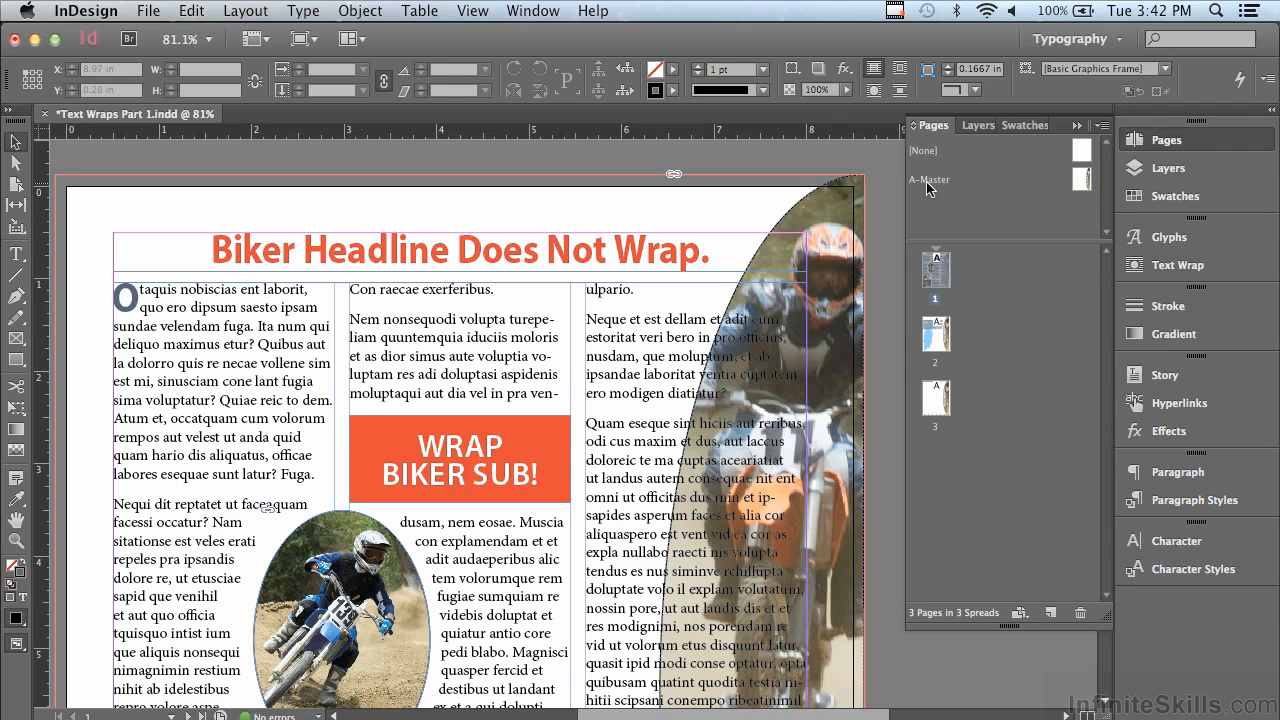
{"action": "double_click", "coordinate": [926, 181]}
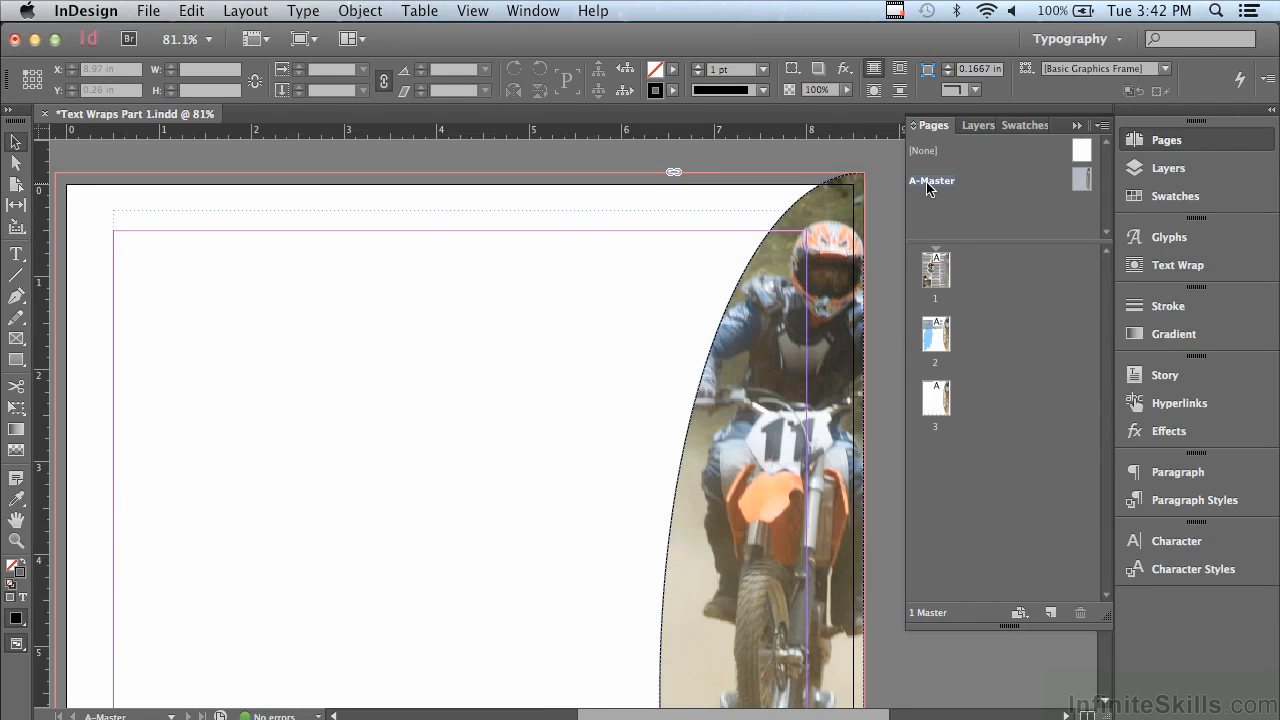
Wrap text around the object shape of the tall biker photo on A-Master with a 0.1875 in offset.
{"action": "left_click", "coordinate": [864, 207]}
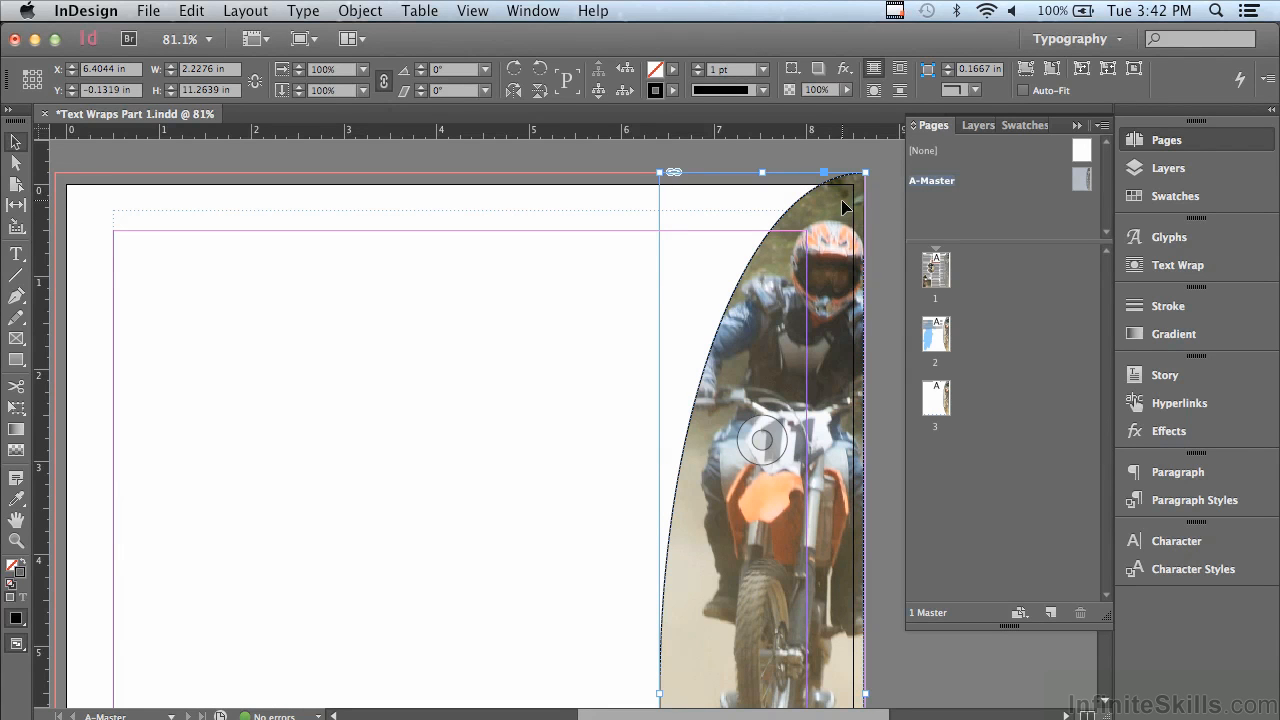
{"action": "left_click", "coordinate": [1180, 265]}
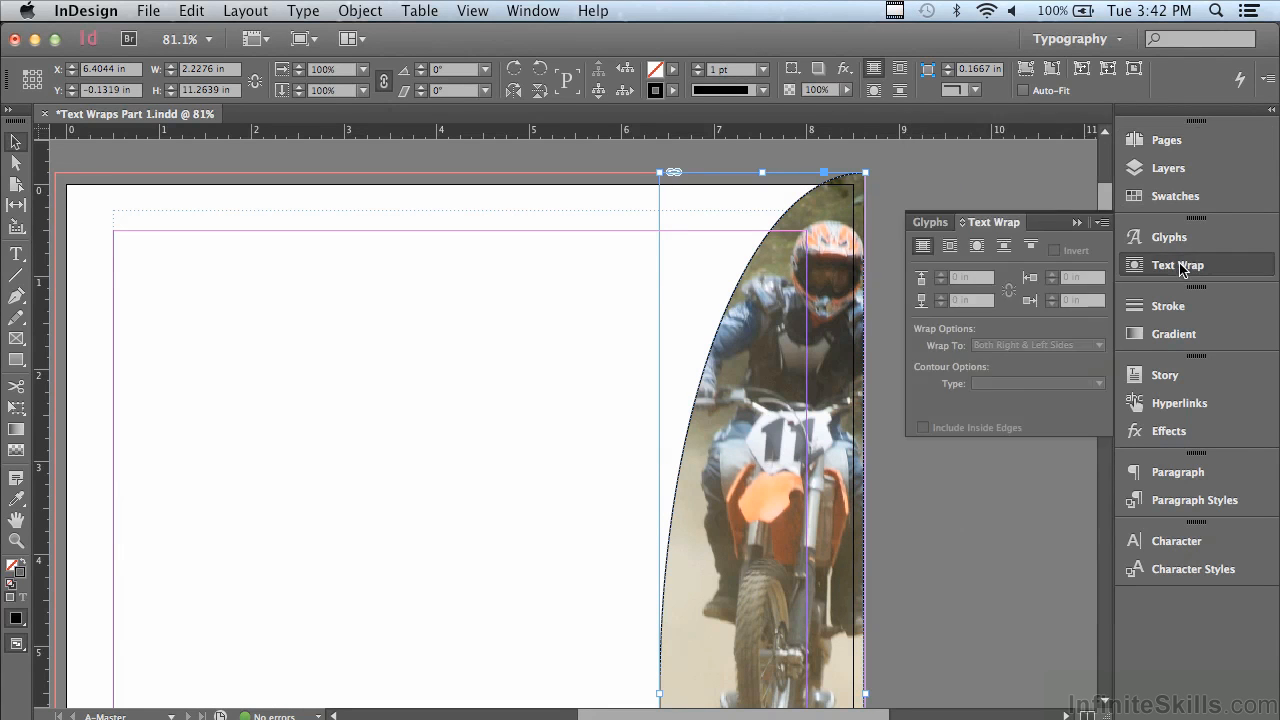
{"action": "left_click", "coordinate": [978, 246]}
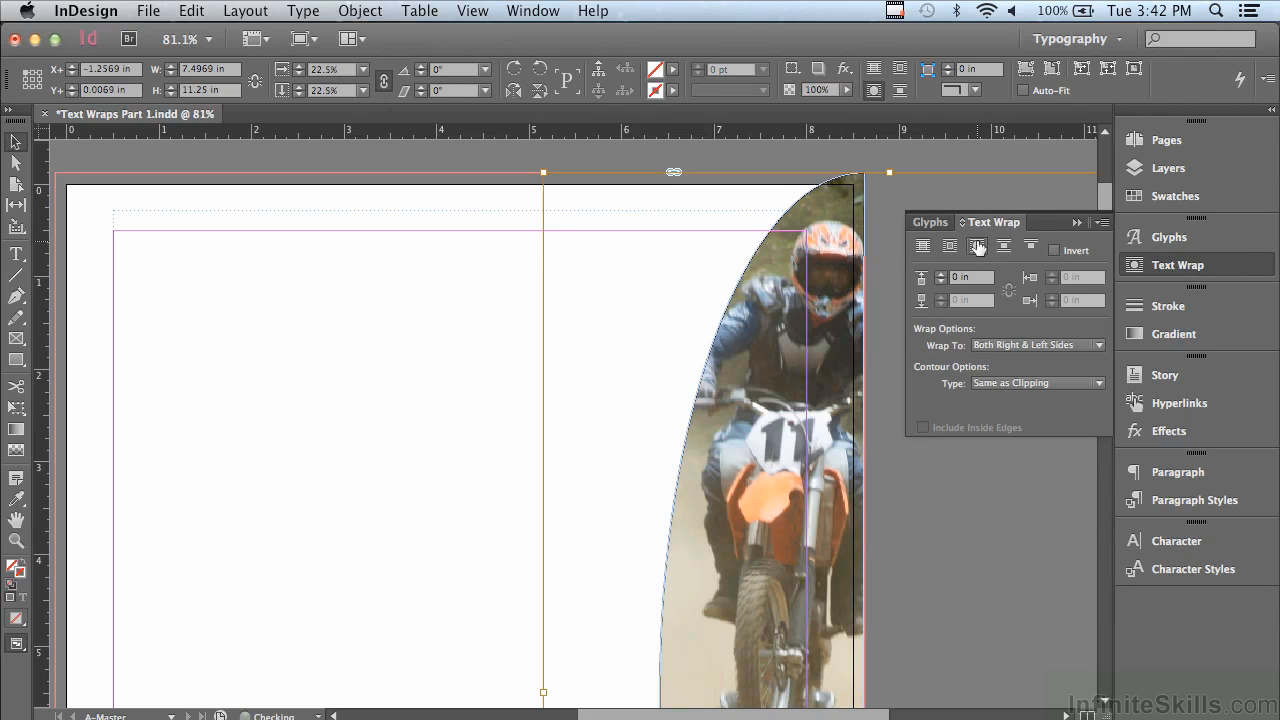
{"action": "left_click", "coordinate": [940, 274]}
{"action": "left_click", "coordinate": [940, 274]}
{"action": "left_click", "coordinate": [940, 276]}
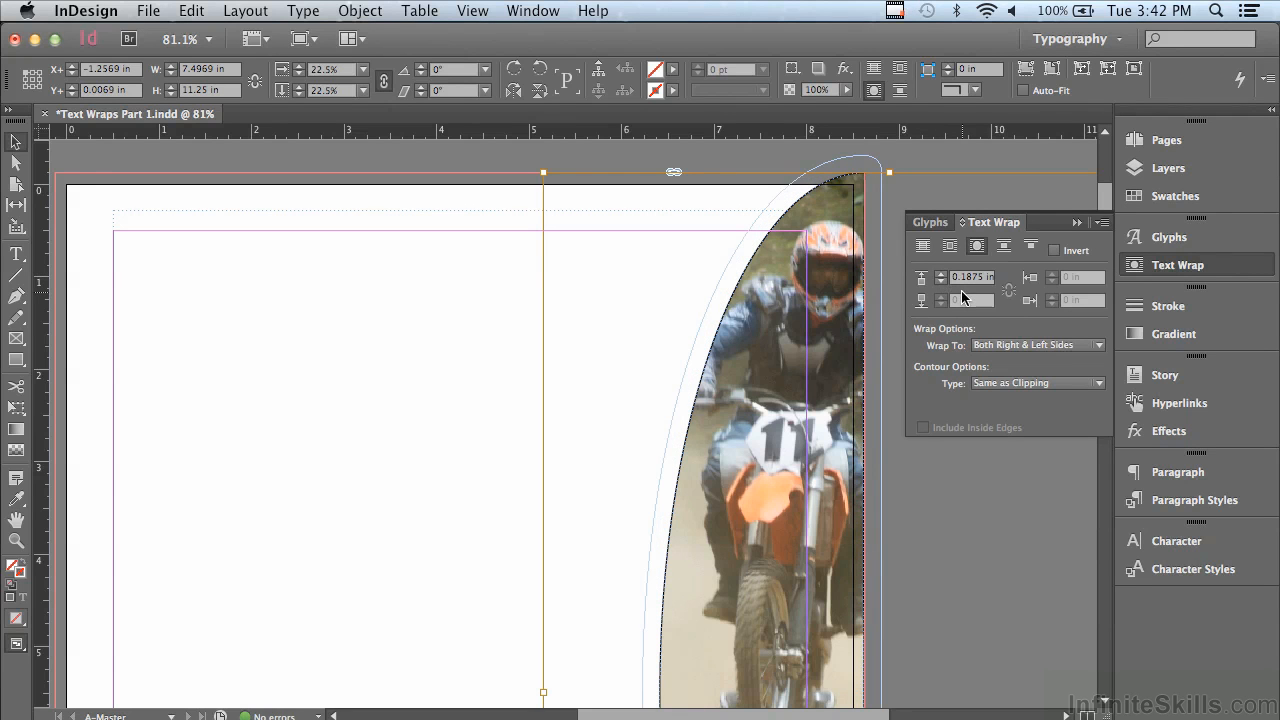
Return from A-Master to page 1 and examine the text wrap down to the lower half of the page.
{"action": "left_click", "coordinate": [1163, 142]}
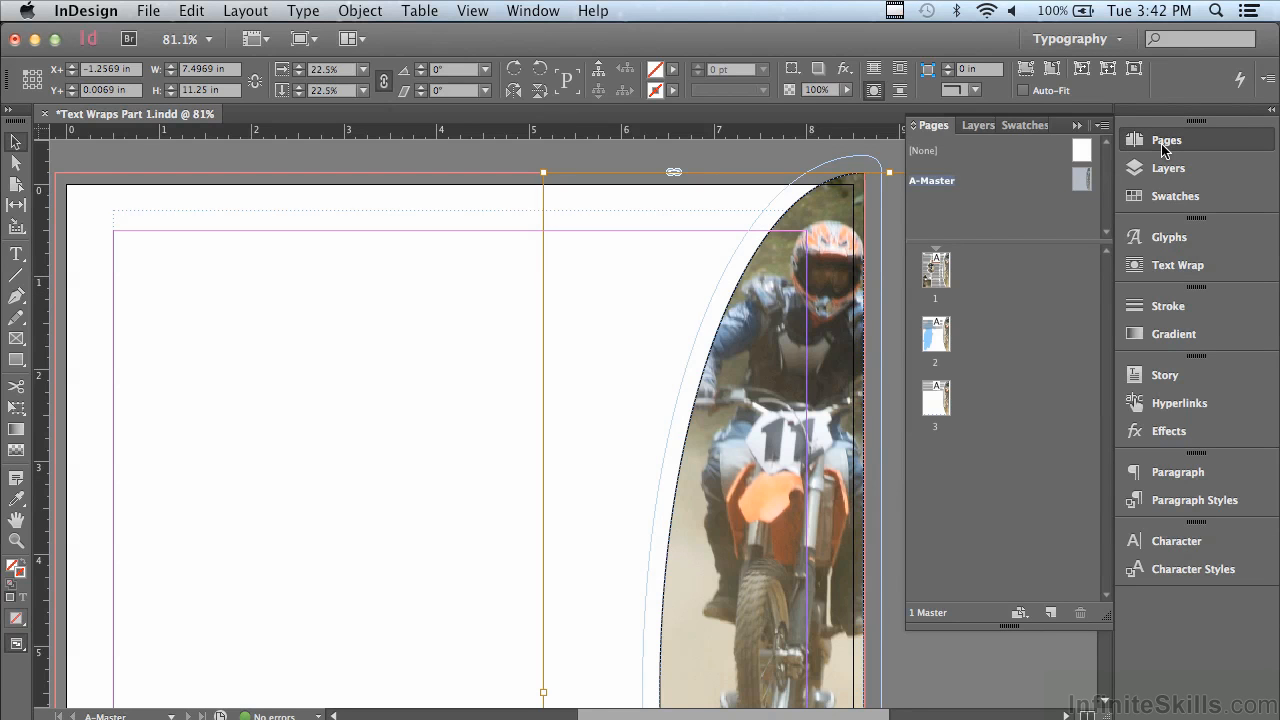
{"action": "double_click", "coordinate": [933, 282]}
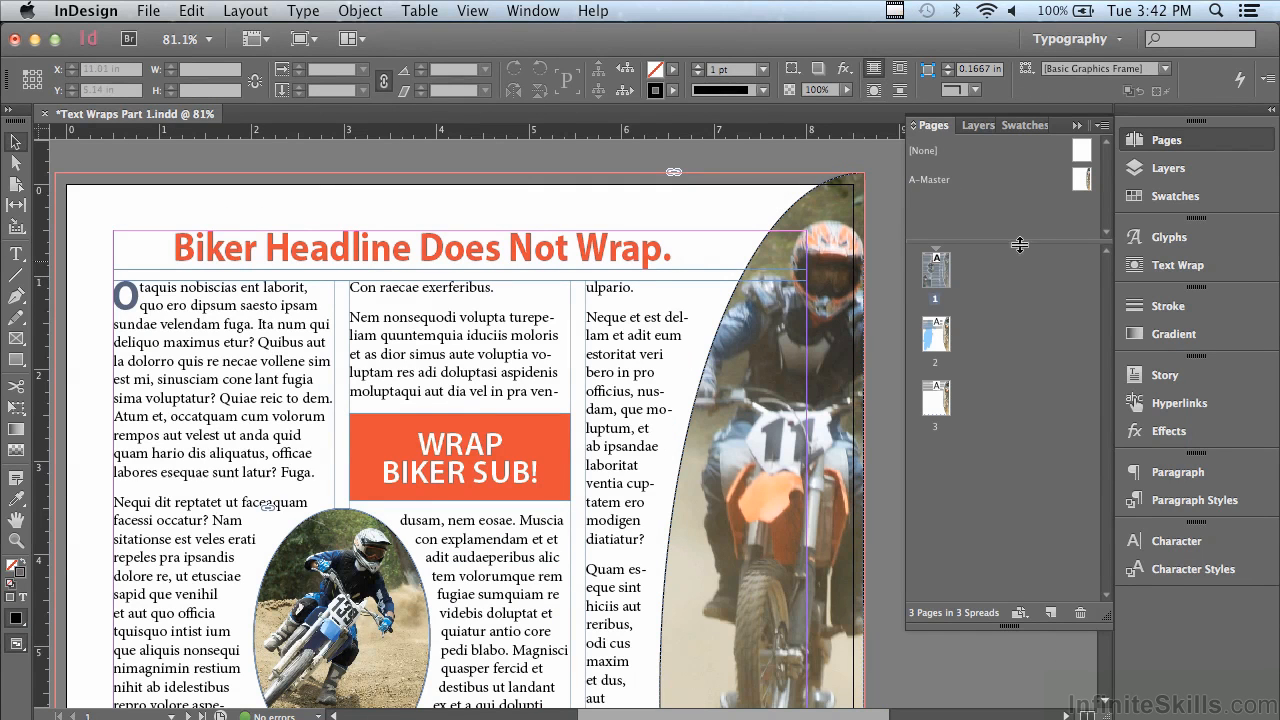
{"action": "left_click", "coordinate": [1077, 125]}
{"action": "left_click_drag", "start_coordinate": [1108, 187], "coordinate": [1094, 260]}
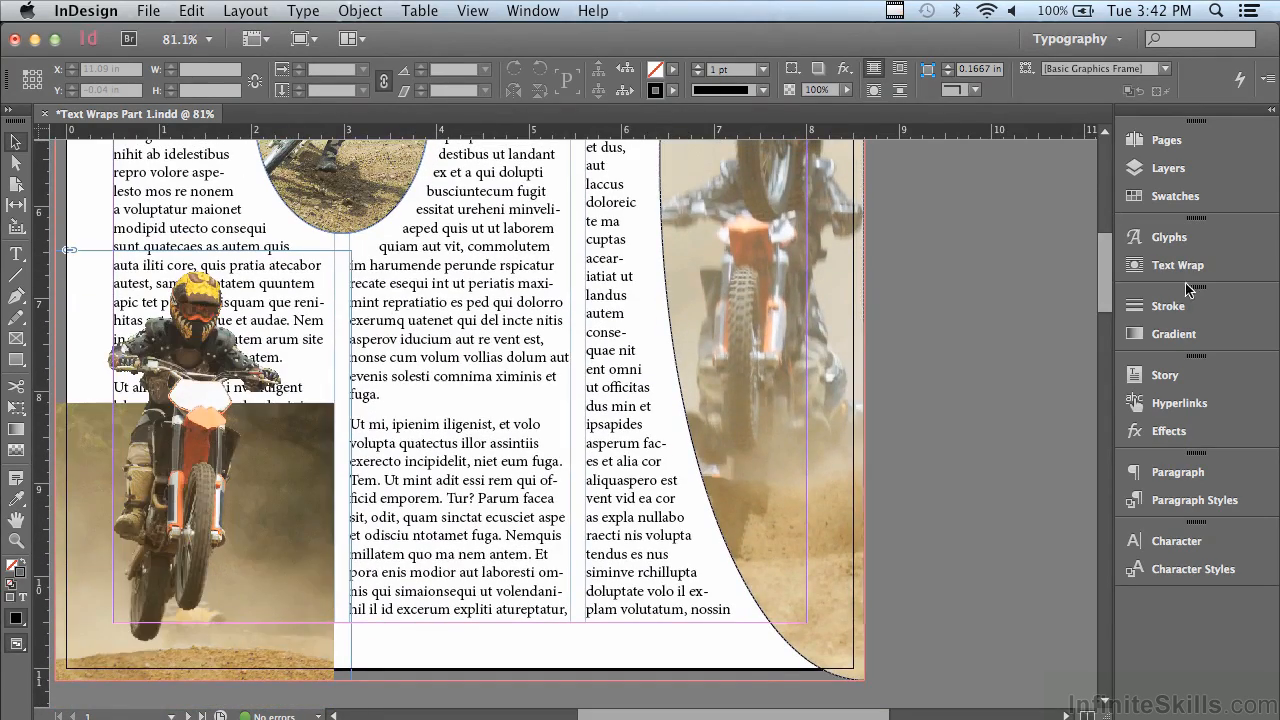
{"action": "left_click", "coordinate": [1185, 268]}
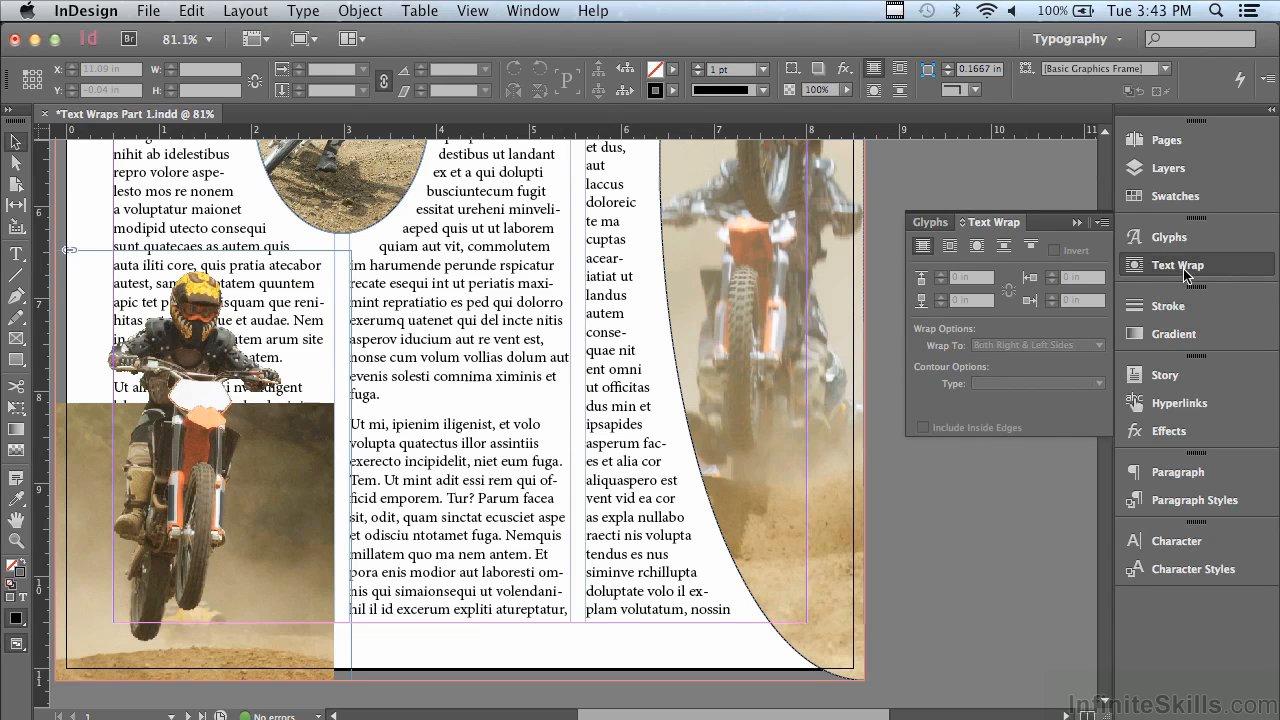
{"action": "left_click", "coordinate": [1076, 222]}
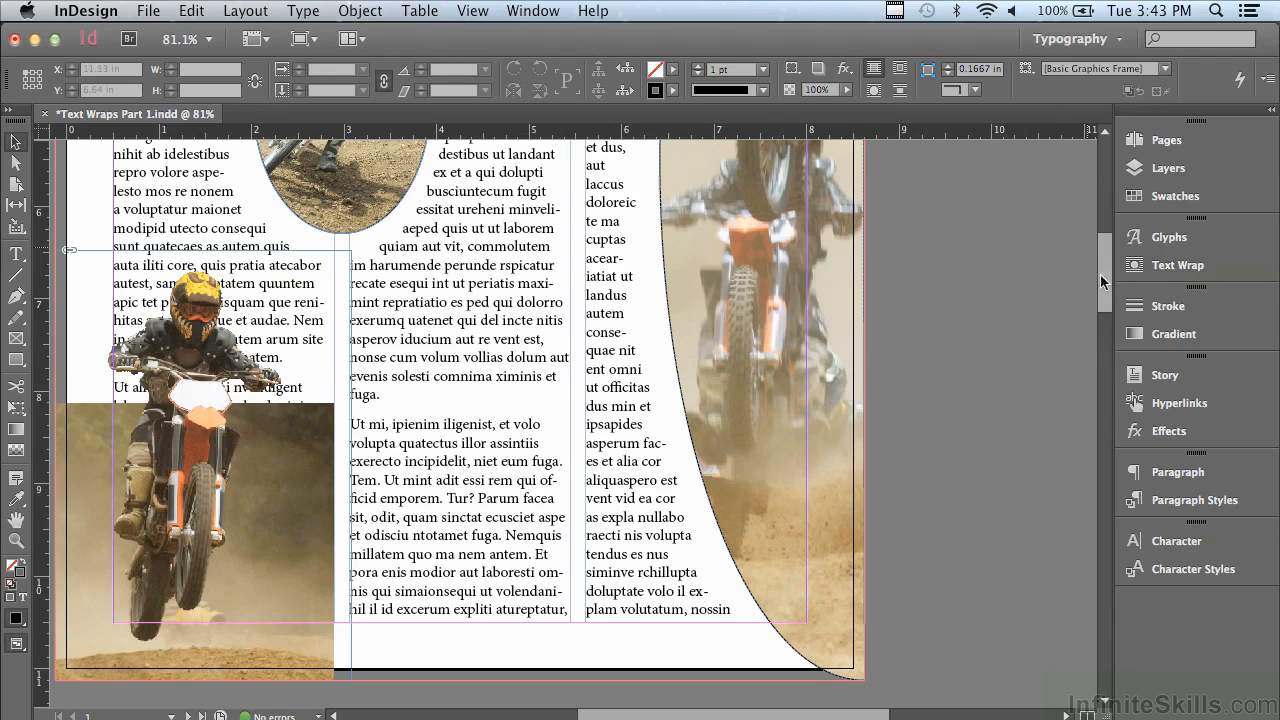
Wrap the page 2 text around the blue biker silhouette's object shape with a 0.125 in offset and the Detect Edges contour type.
{"action": "left_click_drag", "start_coordinate": [1101, 268], "coordinate": [1075, 381]}
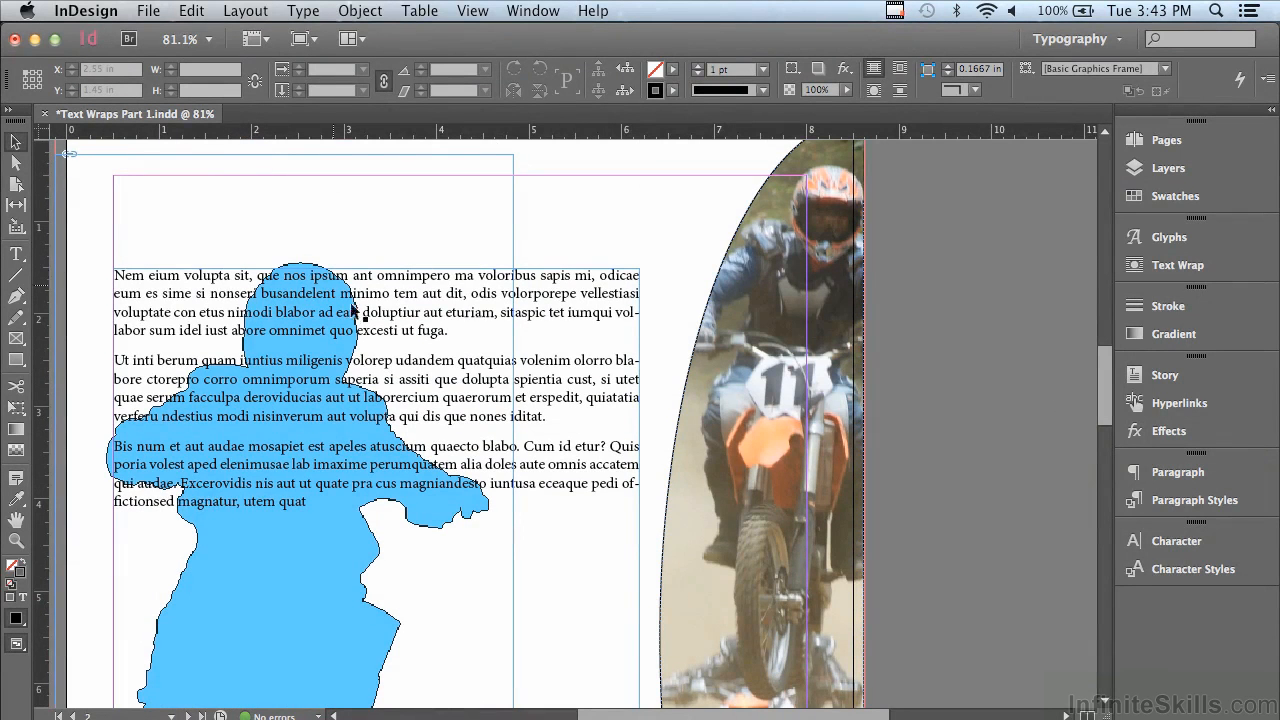
{"action": "left_click", "coordinate": [292, 153]}
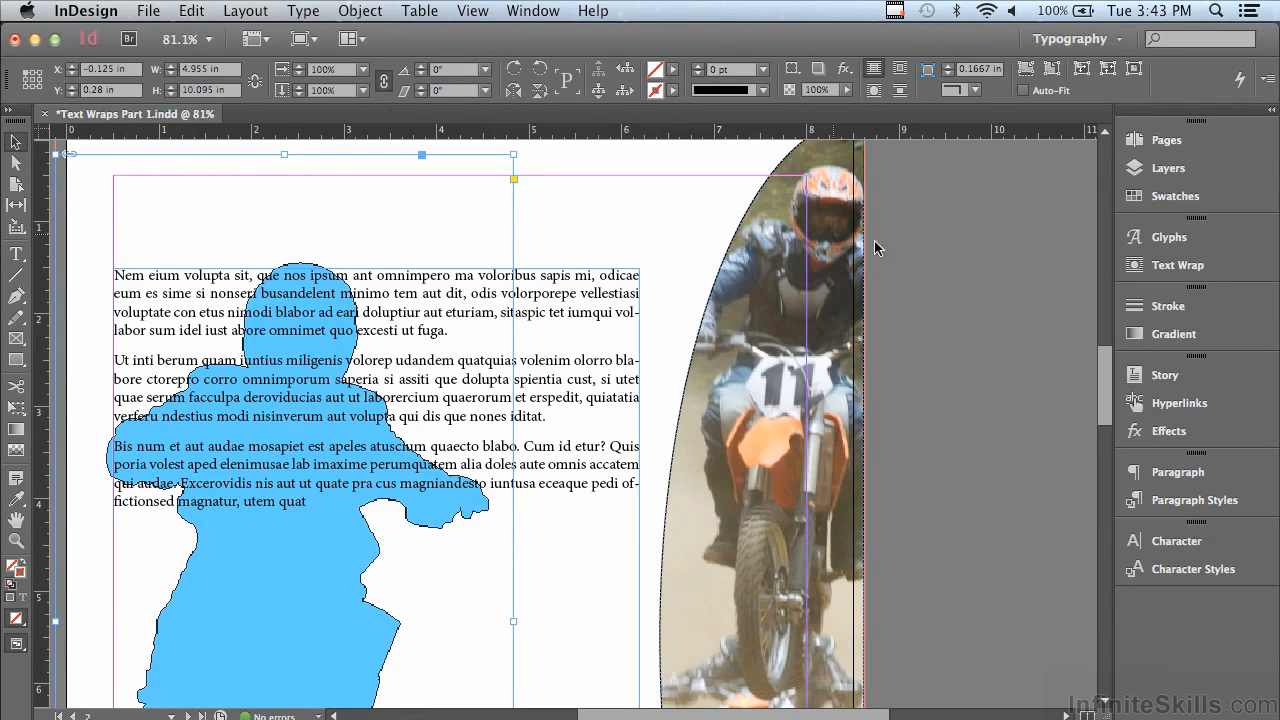
{"action": "left_click", "coordinate": [1175, 265]}
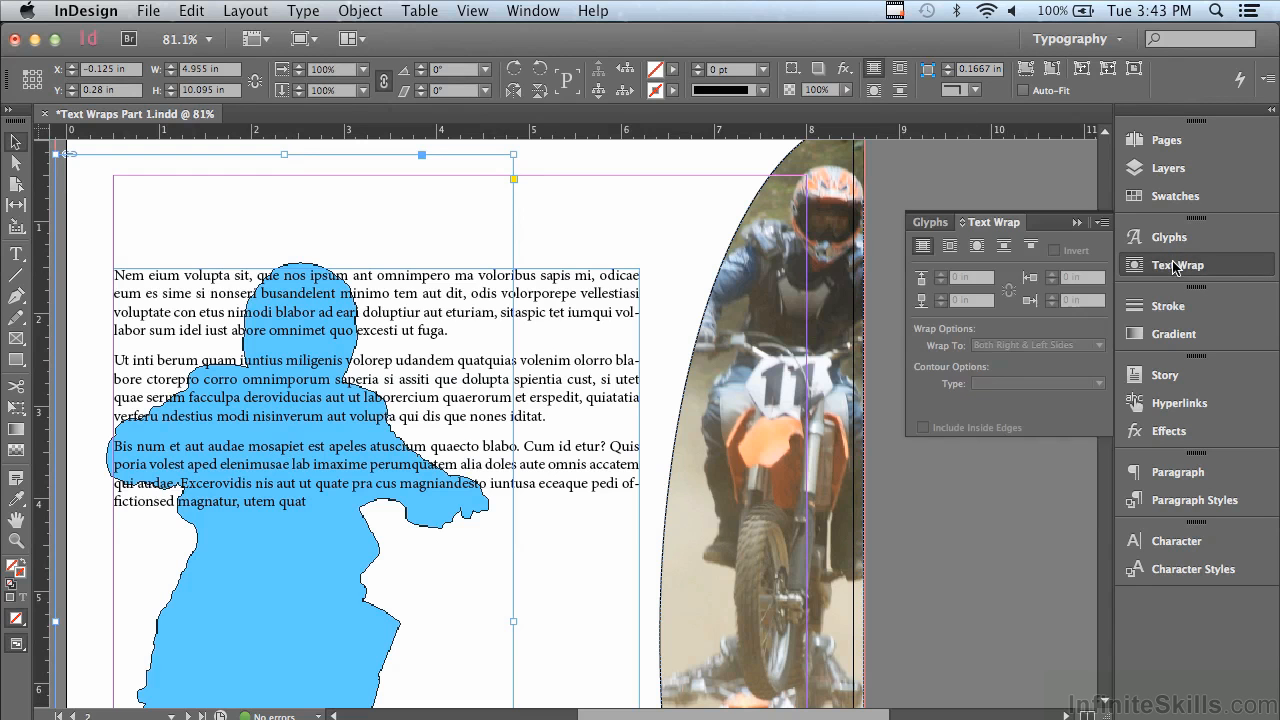
{"action": "left_click", "coordinate": [978, 247]}
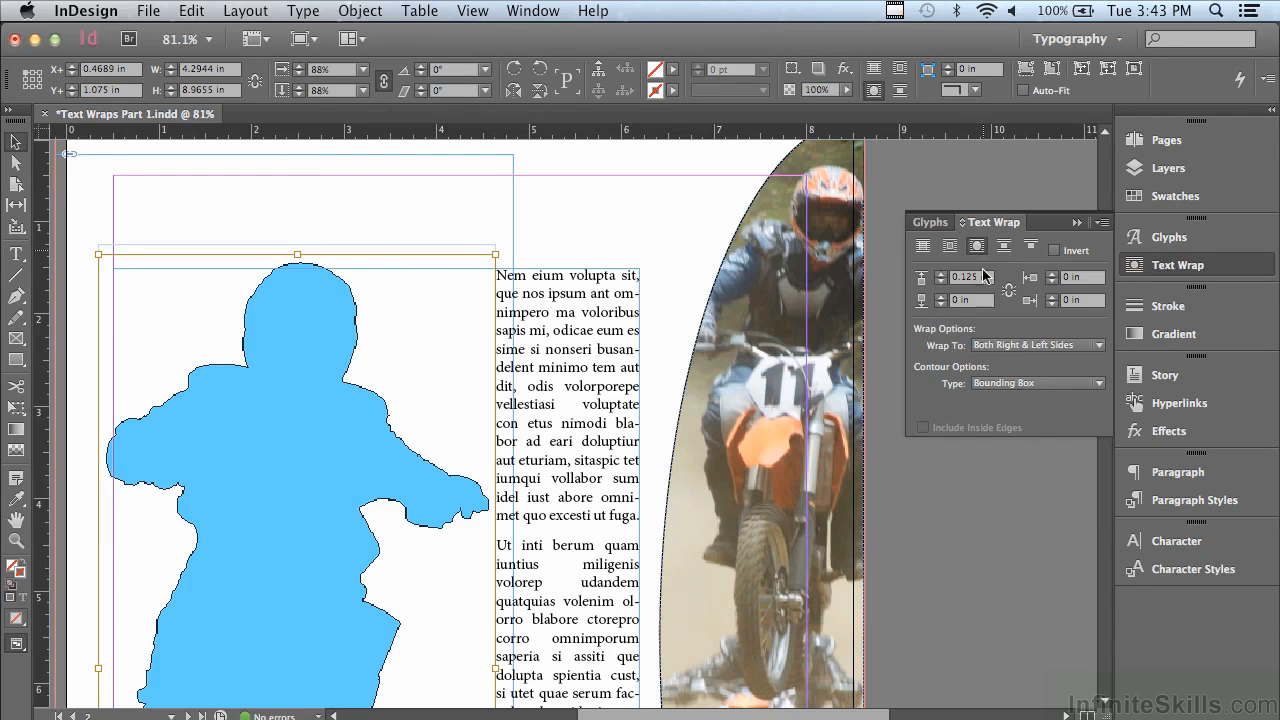
{"action": "left_click", "coordinate": [1004, 386]}
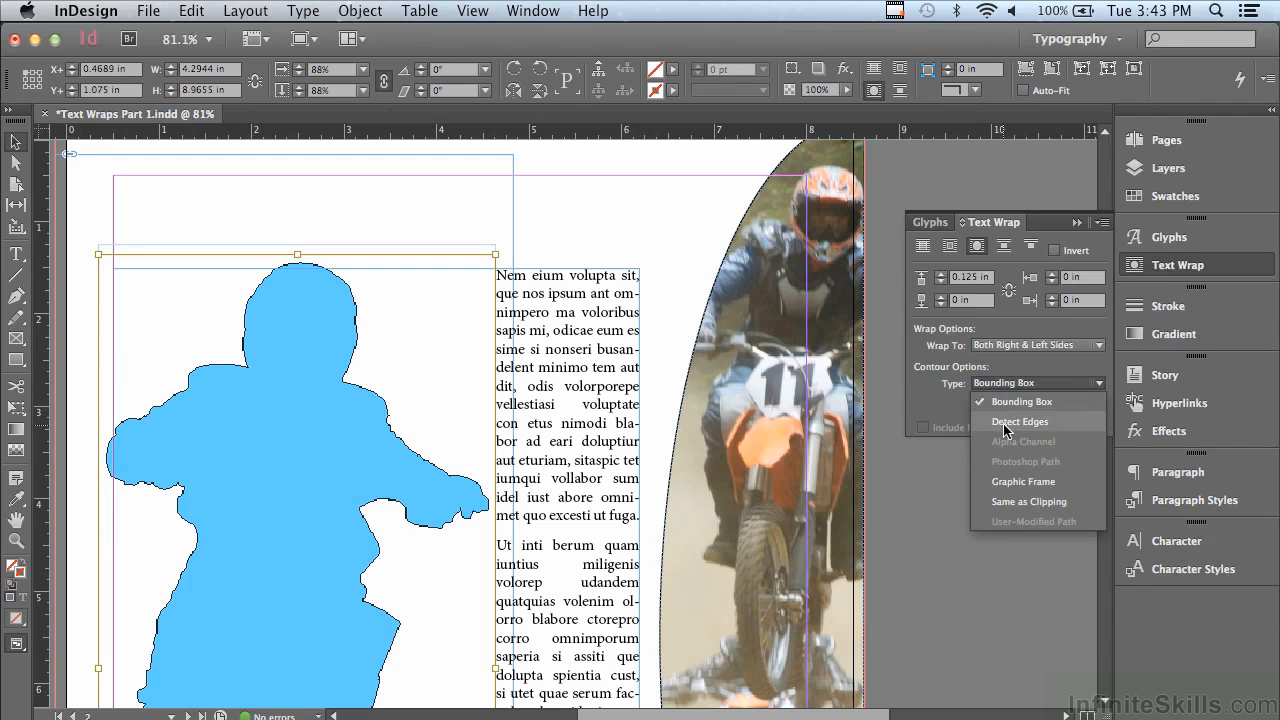
{"action": "left_click", "coordinate": [1006, 424]}
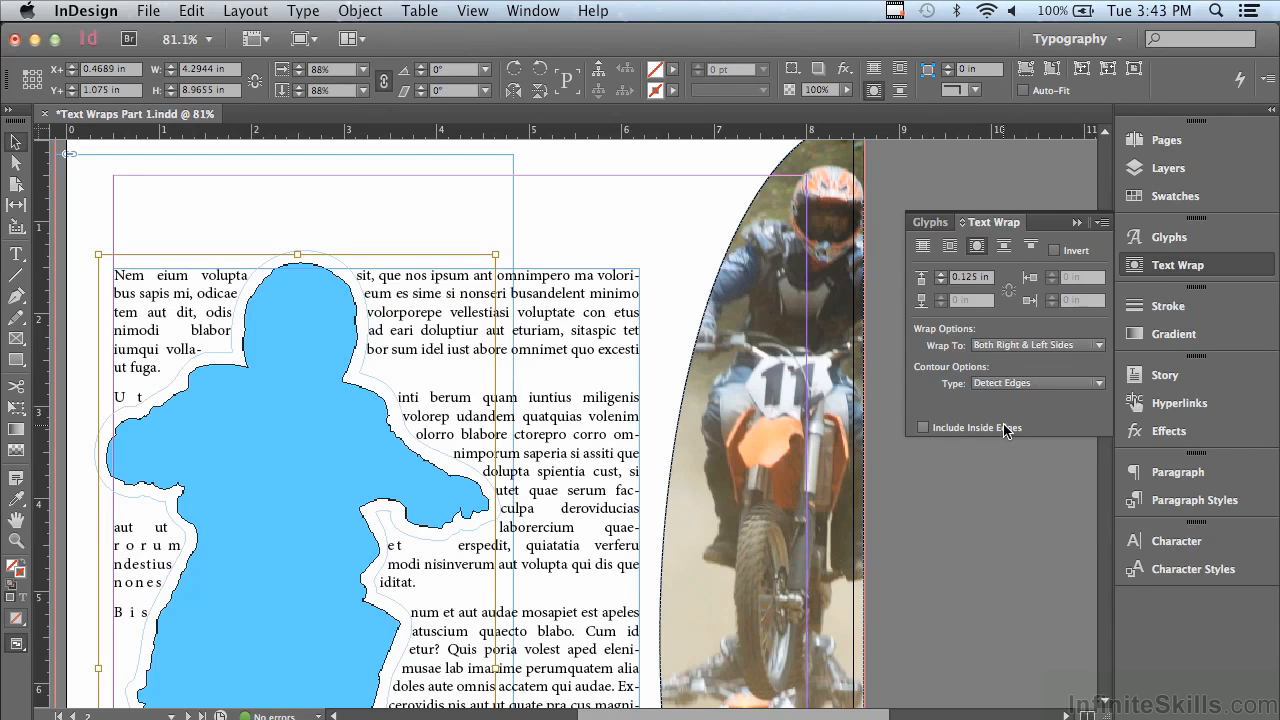
Invert the silhouette's text wrap so the text fills the shape, and set the wrap offset to 0.0625 in.
{"action": "left_click", "coordinate": [1055, 251]}
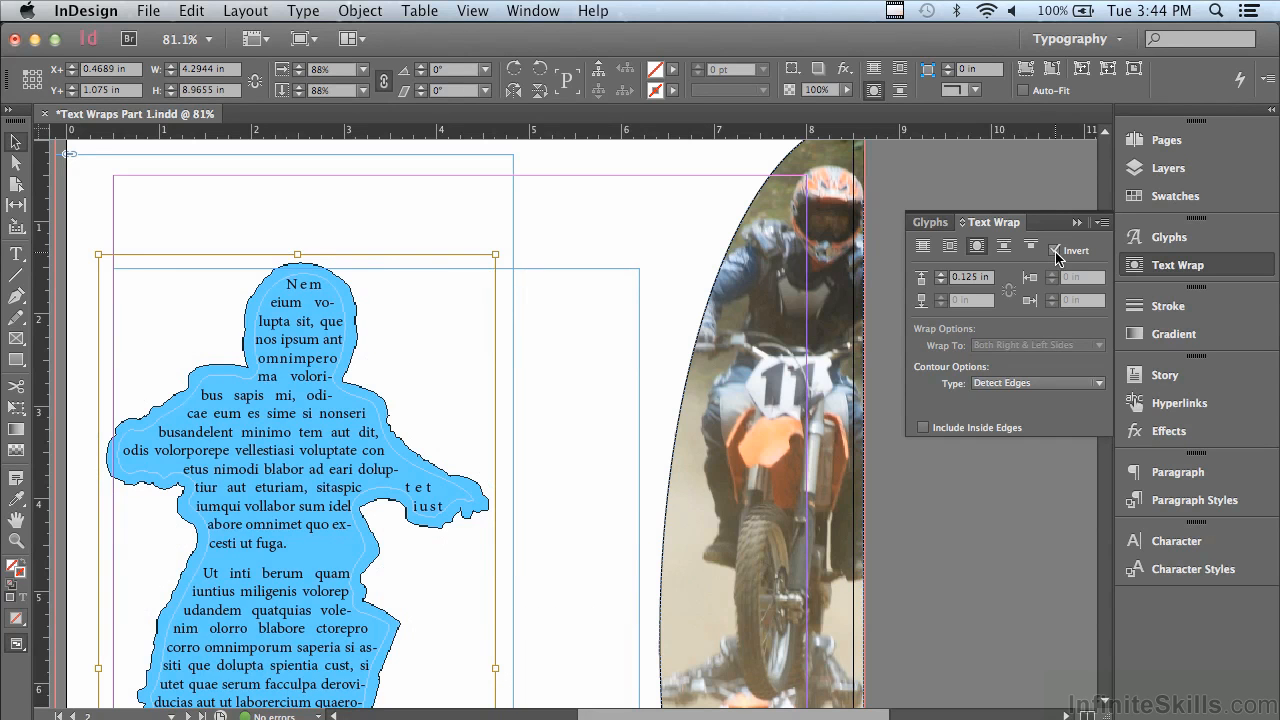
{"action": "left_click", "coordinate": [940, 274]}
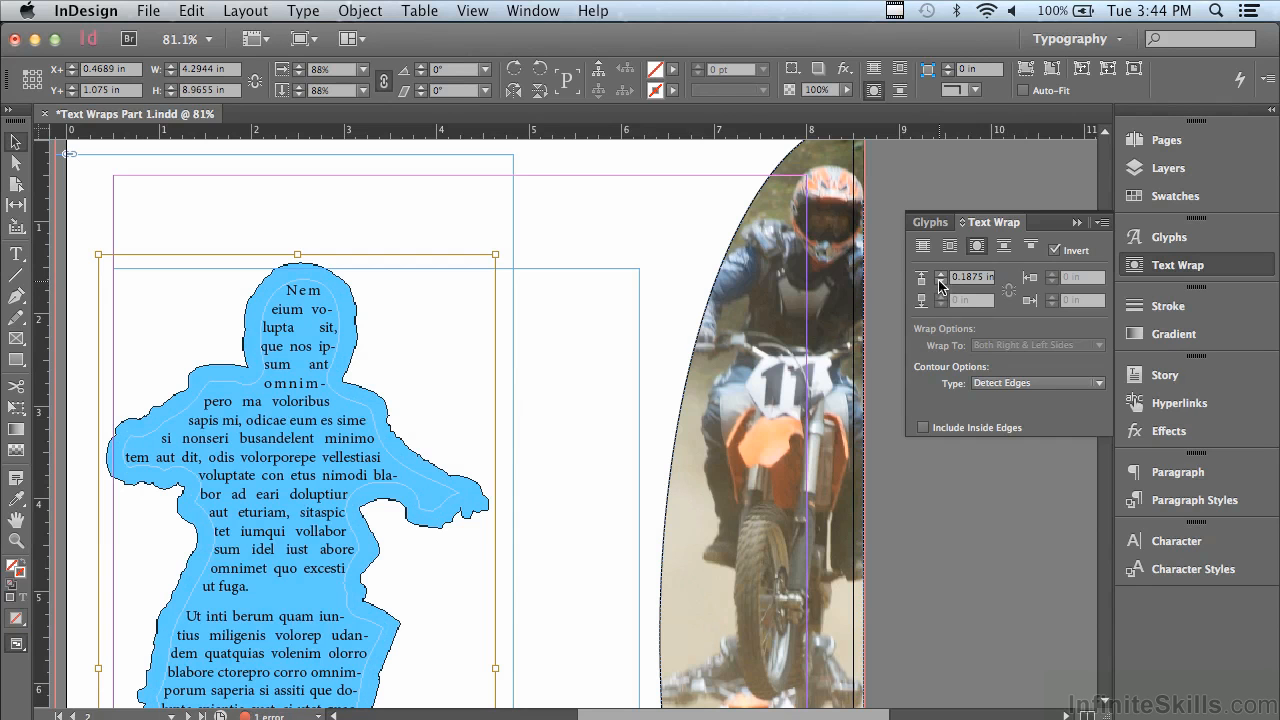
{"action": "left_click", "coordinate": [940, 283]}
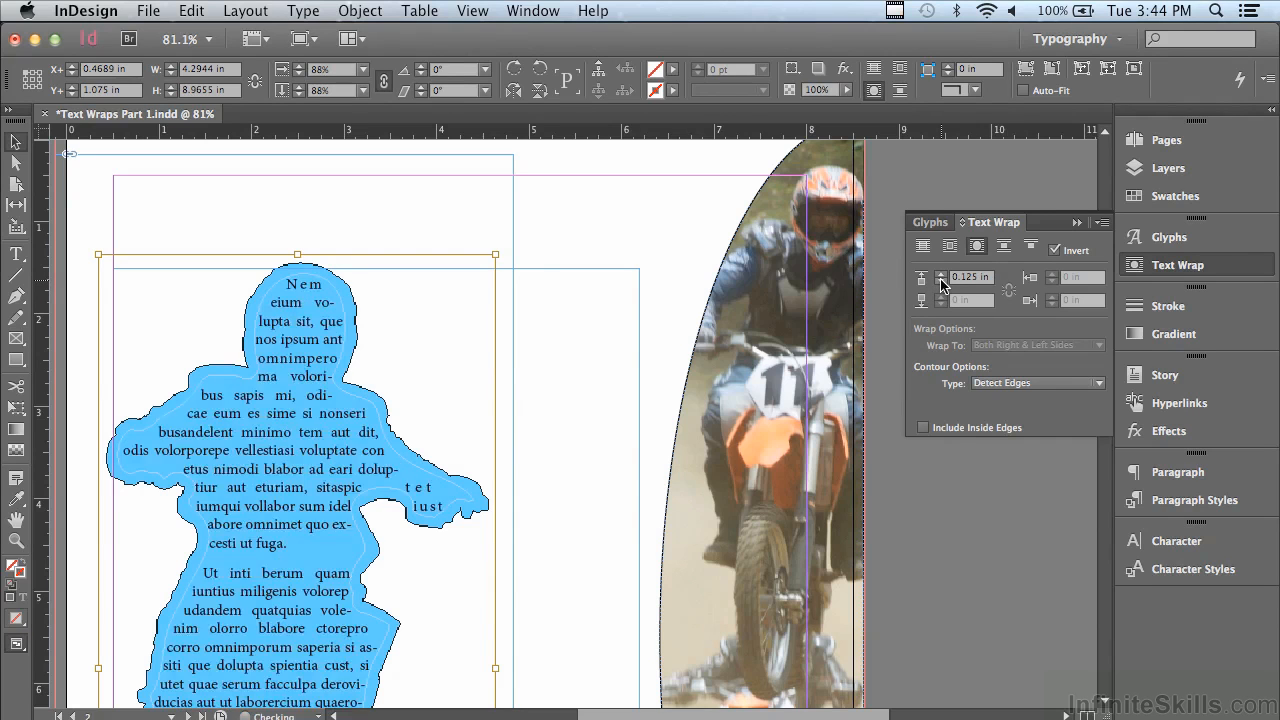
{"action": "left_click", "coordinate": [940, 283]}
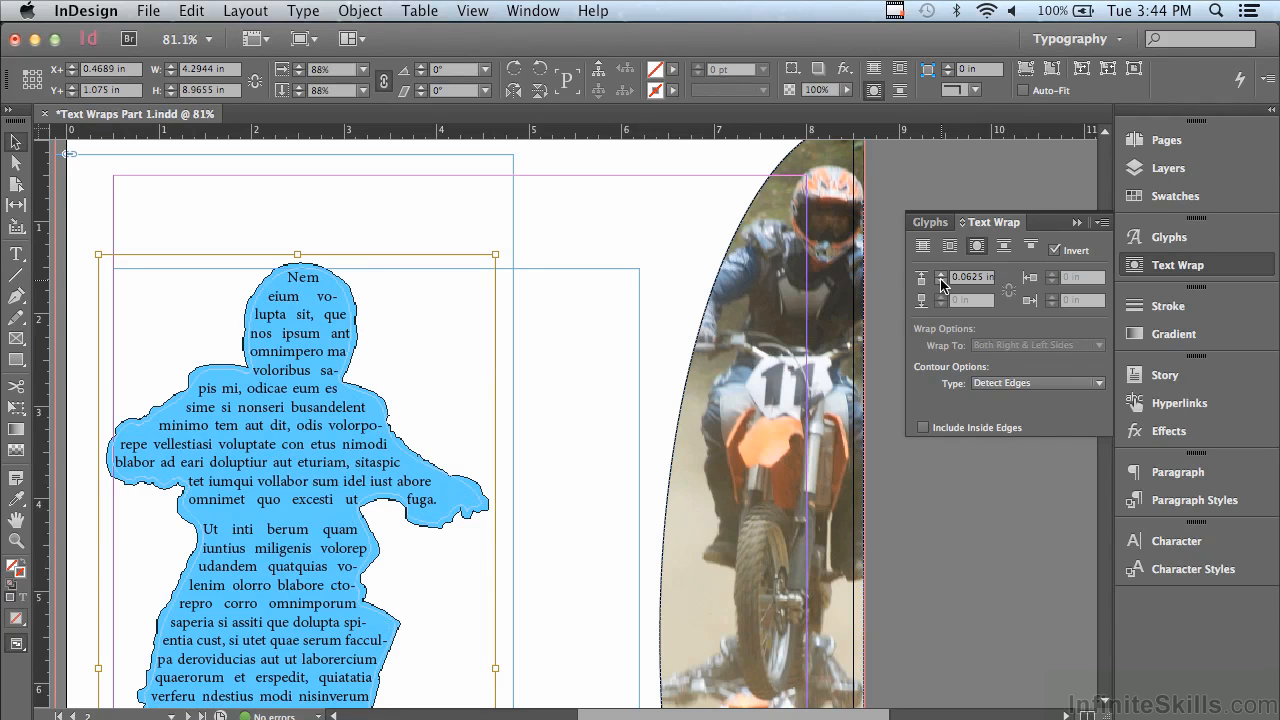